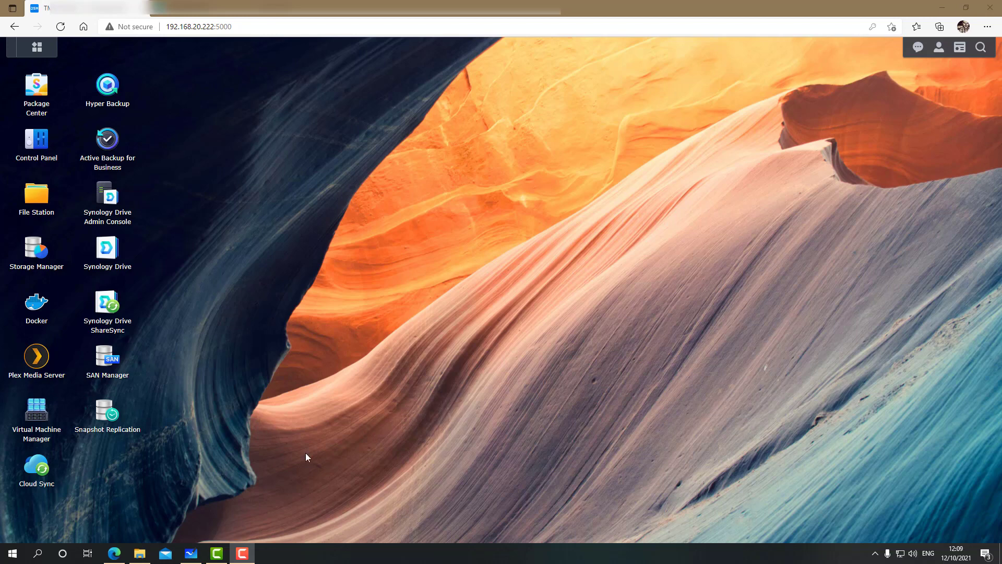
On the Dropbox diagram in Whiteboard, draw red links from both Dropbox computers to the cloud.
left_click(192, 553)
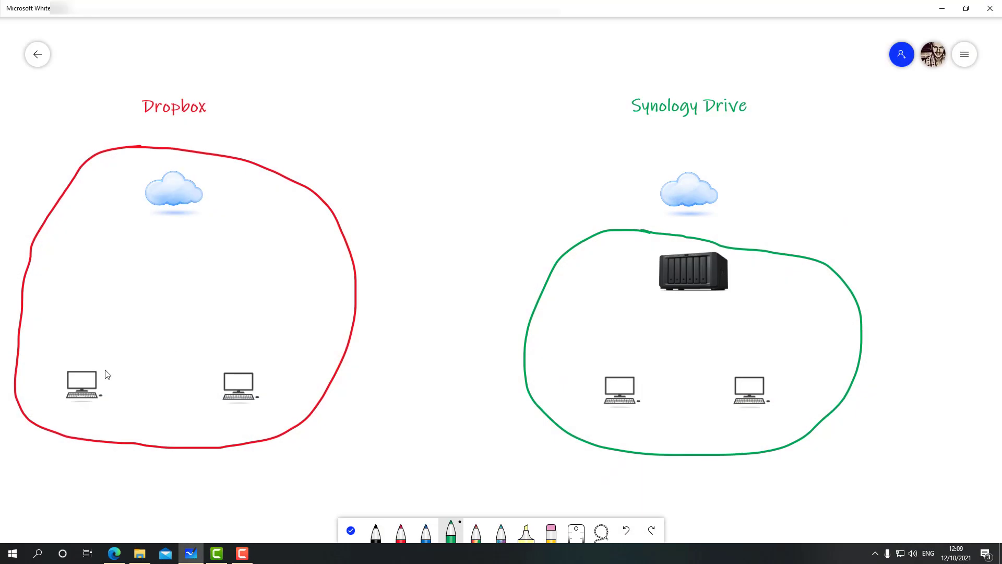
left_click(401, 531)
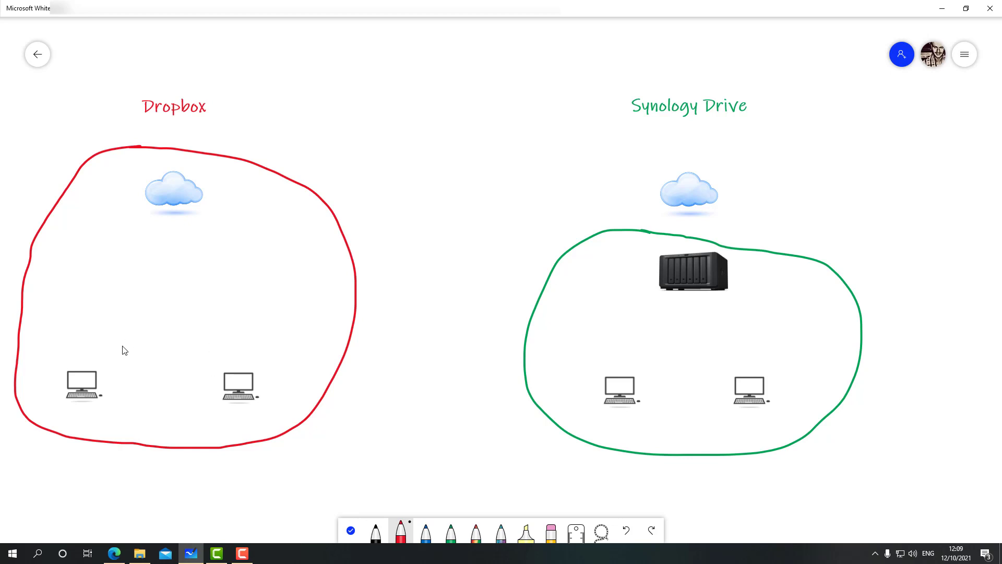
mouse_move(90, 364)
left_mouse_down()
mouse_move(142, 189)
mouse_move(174, 171)
mouse_move(220, 188)
mouse_move(228, 223)
mouse_move(218, 314)
mouse_move(234, 372)
left_mouse_up()
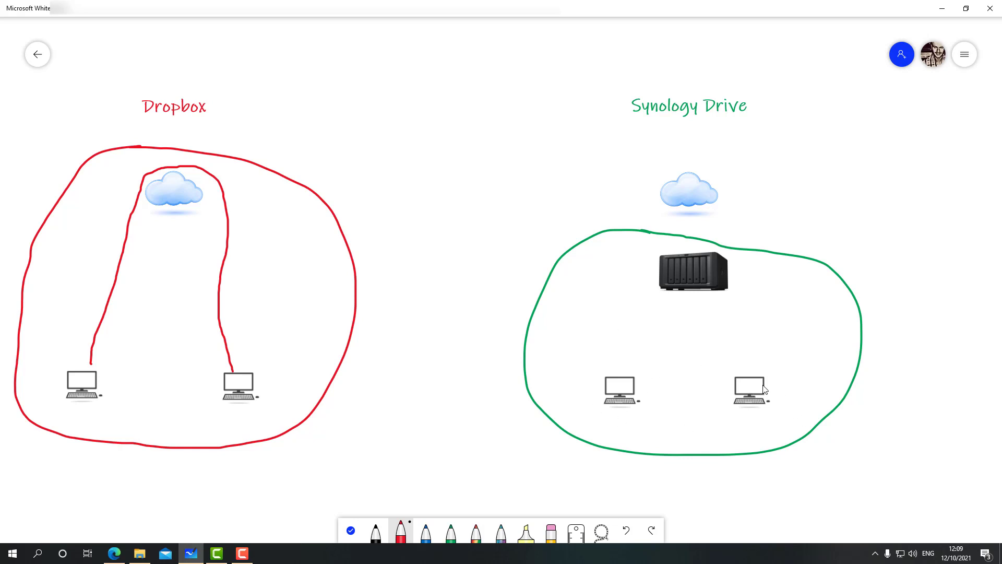
left_click(623, 370)
Draw green lines from both Synology Drive PCs to the NAS, then minimize Whiteboard.
left_click(451, 531)
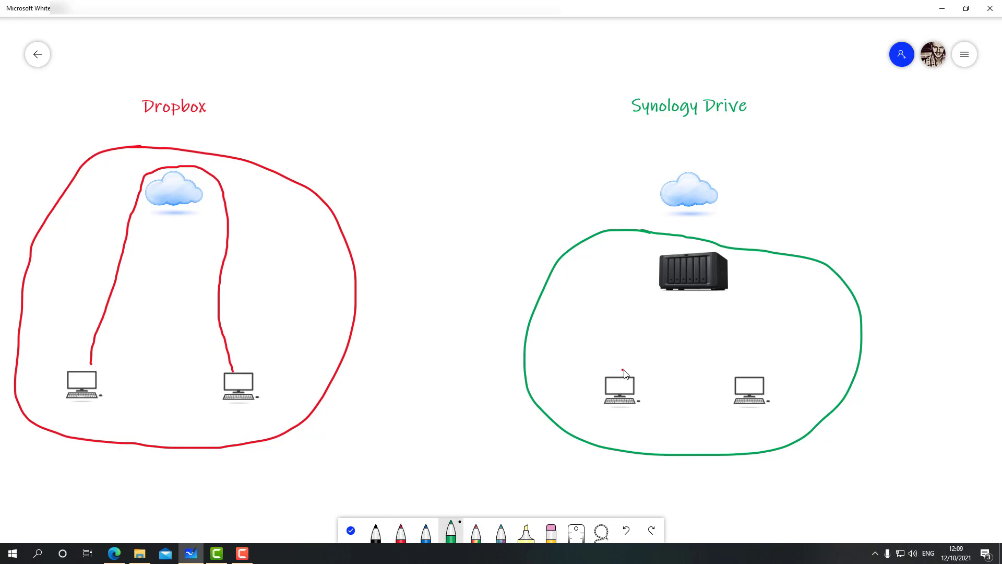
mouse_move(623, 369)
left_mouse_down()
mouse_move(635, 327)
mouse_move(663, 293)
mouse_move(704, 302)
mouse_move(742, 365)
left_mouse_up()
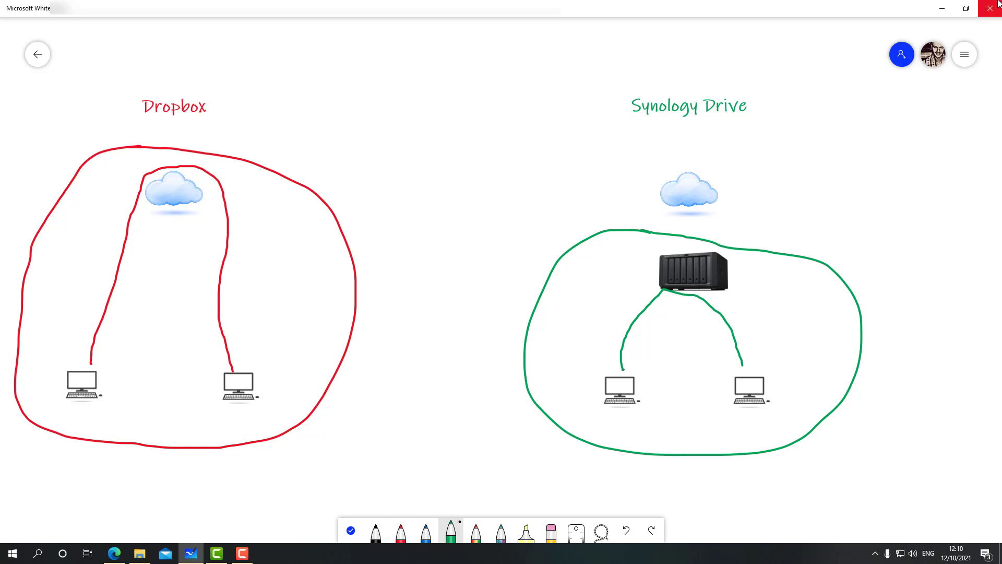
left_click(946, 6)
Open Explorer on Downloads plus a second window at D:\Drive\SynologyDrive.
left_click(945, 7)
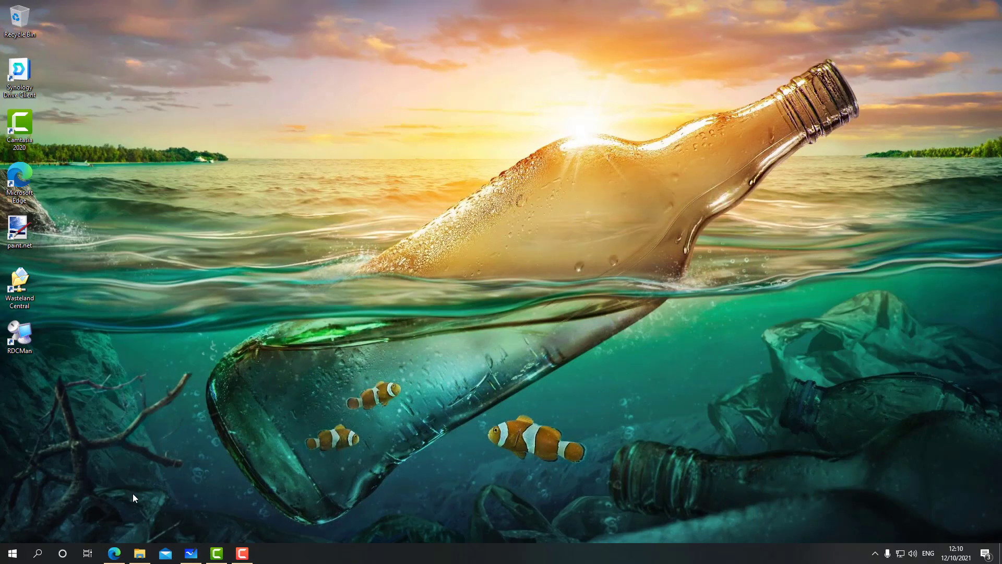
left_click(140, 553)
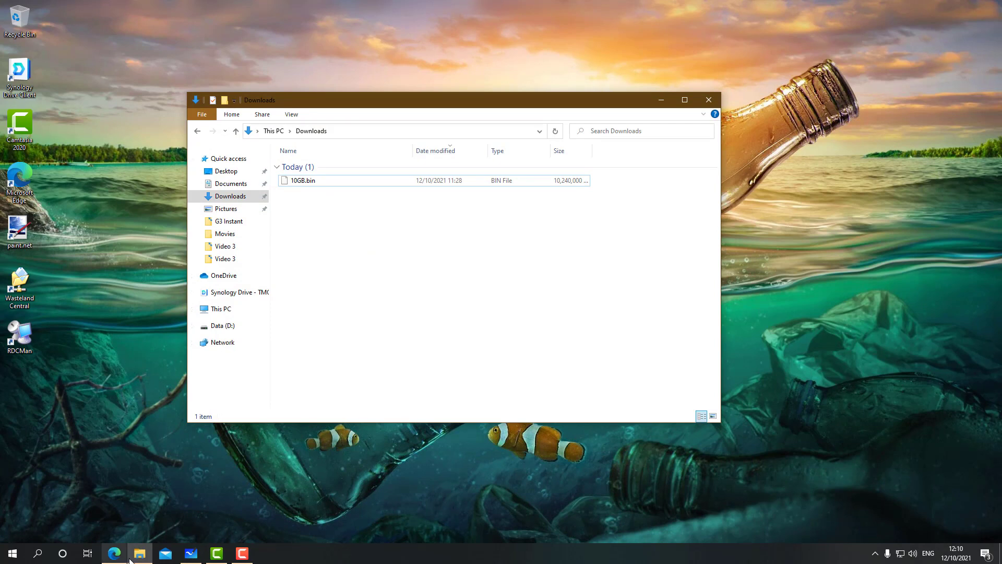
right_click(140, 557)
left_click(118, 501)
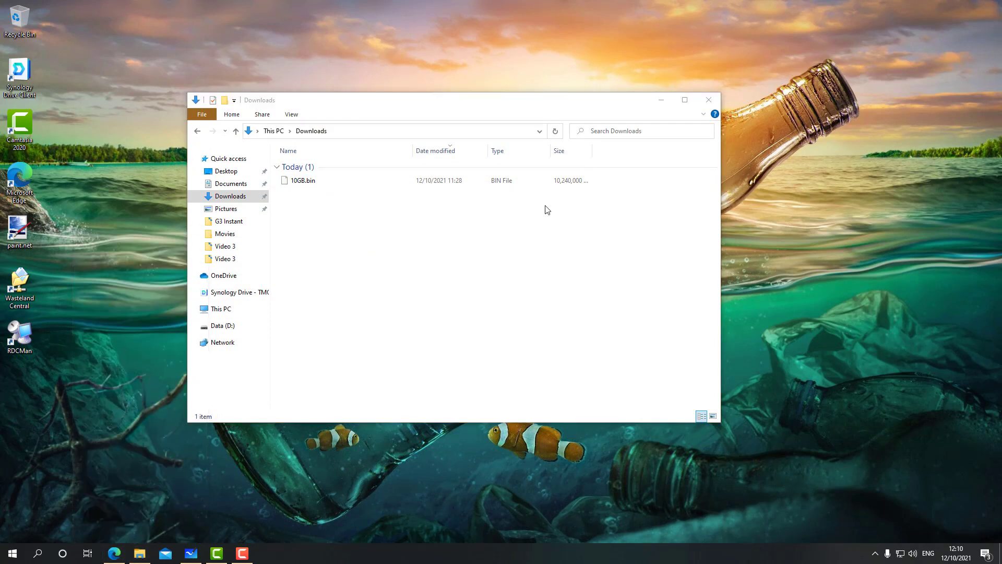
double_click(492, 290)
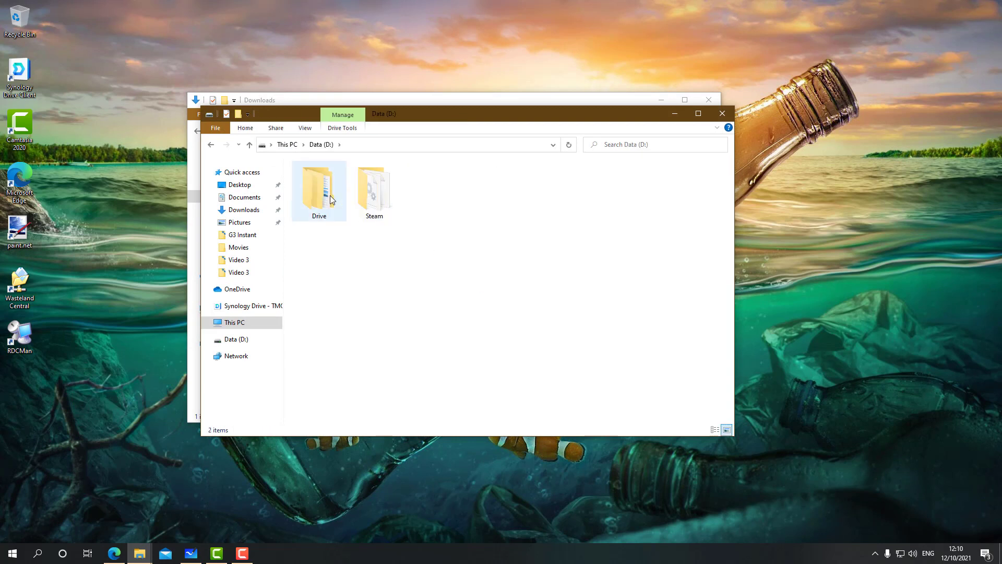
double_click(328, 191)
double_click(324, 181)
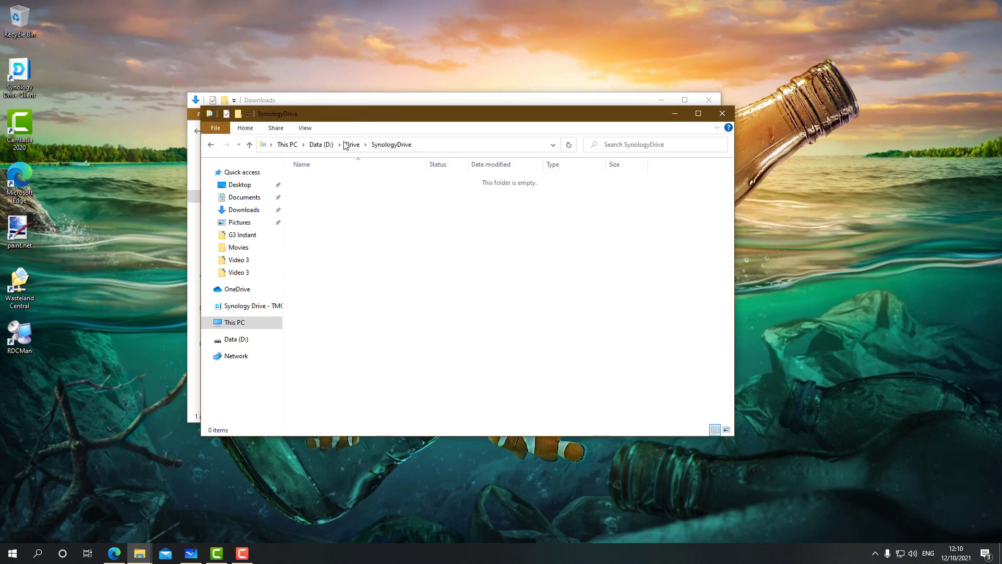
Arrange the two Explorer windows side by side and copy 10GB.bin into SynologyDrive.
left_click_drag(349, 119, 573, 78)
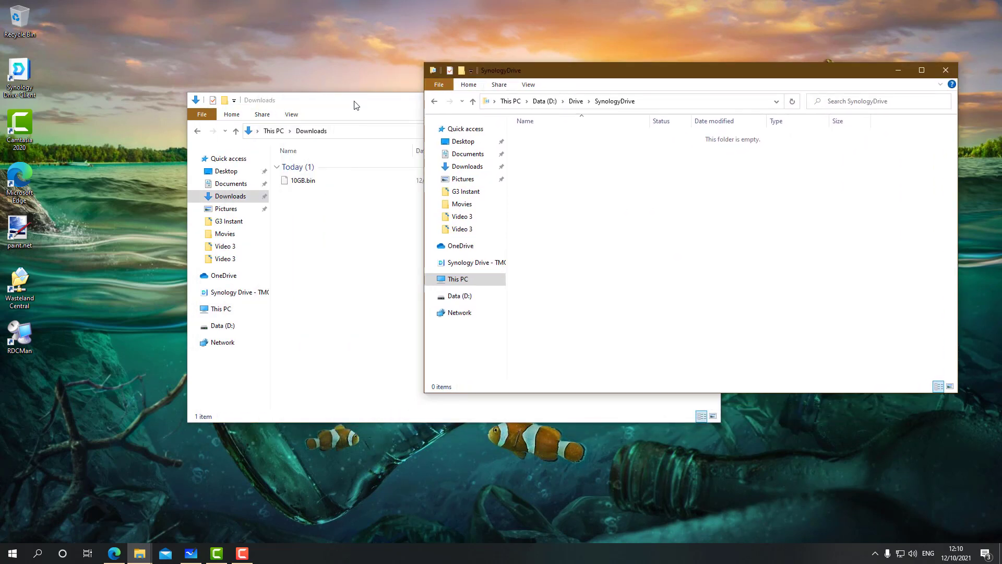
left_click_drag(355, 100, 256, 116)
left_click_drag(677, 81, 687, 52)
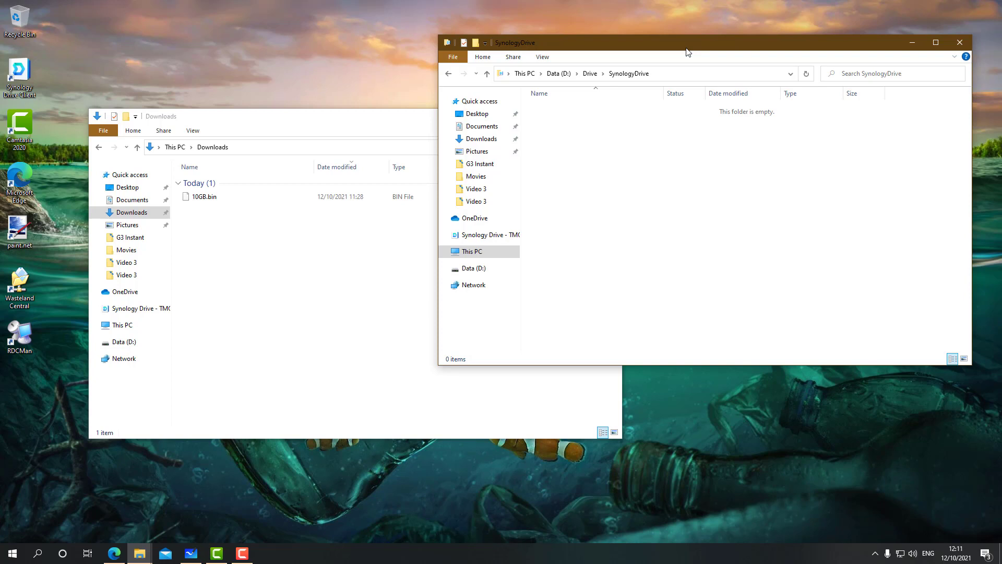
left_click(208, 206)
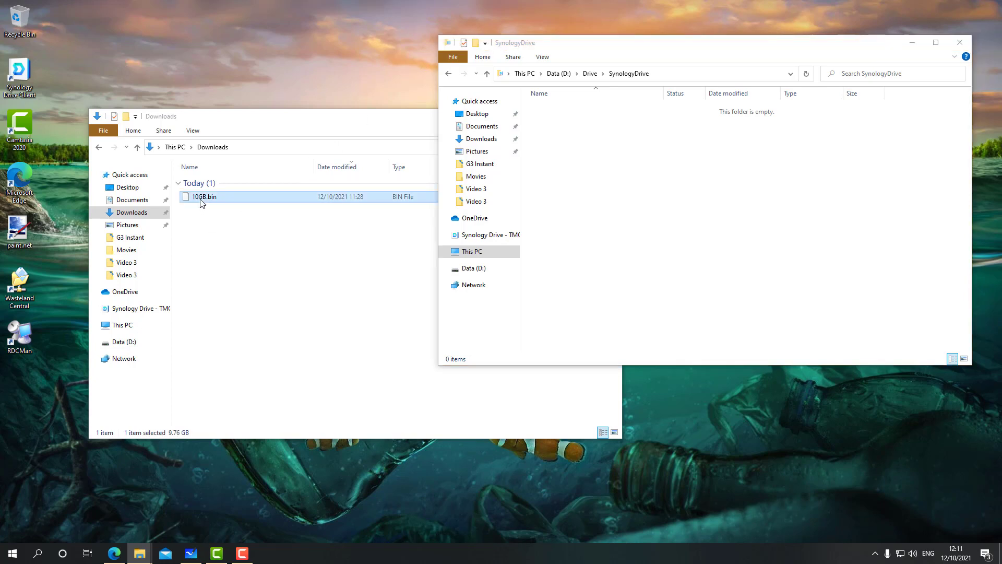
left_click_drag(208, 206, 605, 229)
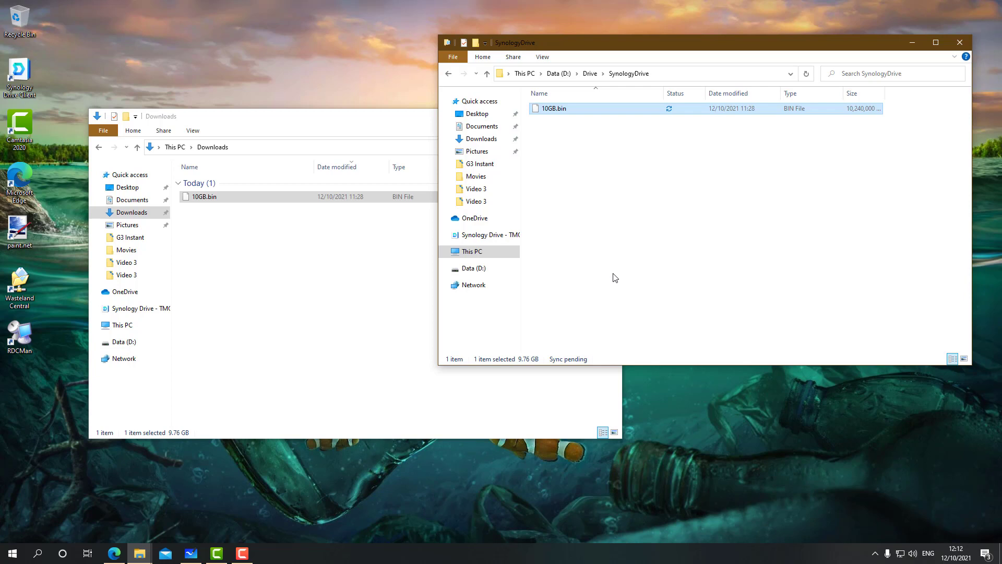
Start the Alarms & Clock stopwatch, watch 10GB.bin sync, and stop it at 00:00:30.69.
left_click(5, 556)
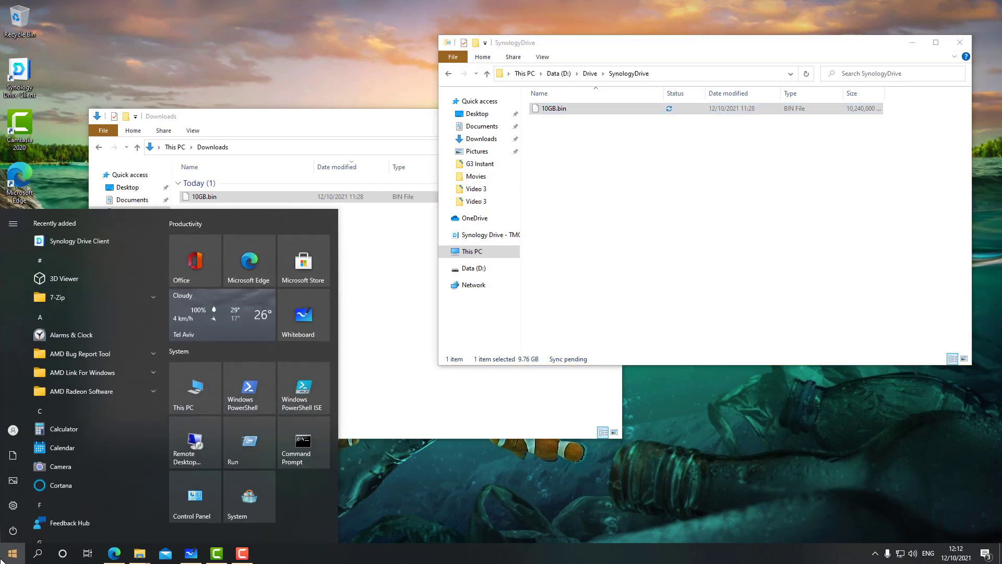
type("alar")
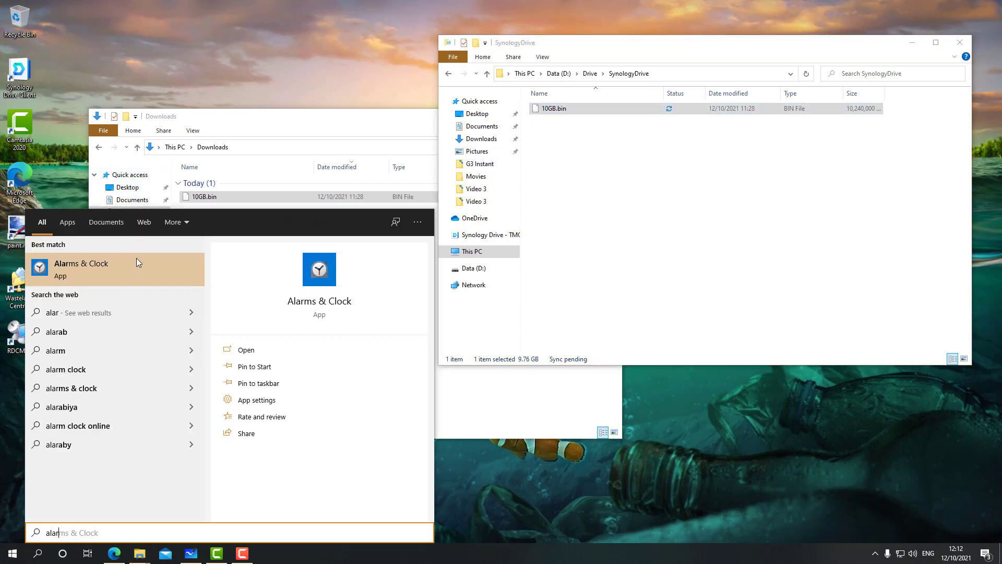
left_click(136, 263)
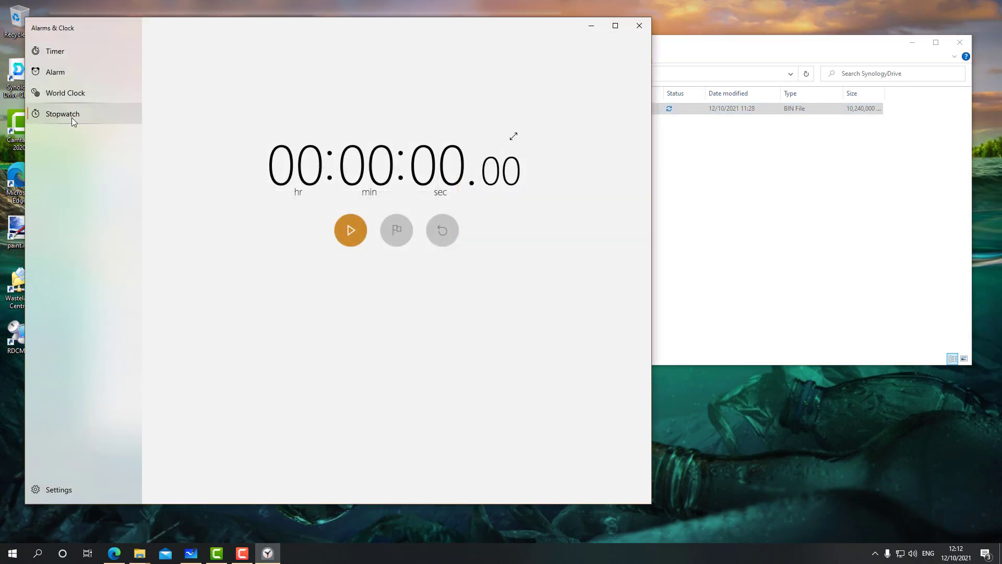
left_click(352, 236)
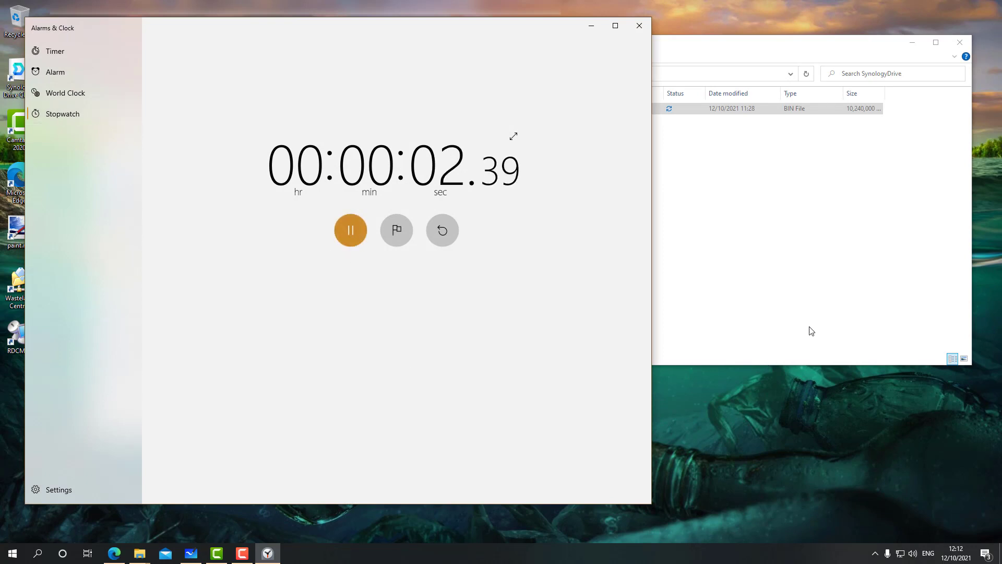
left_click(811, 301)
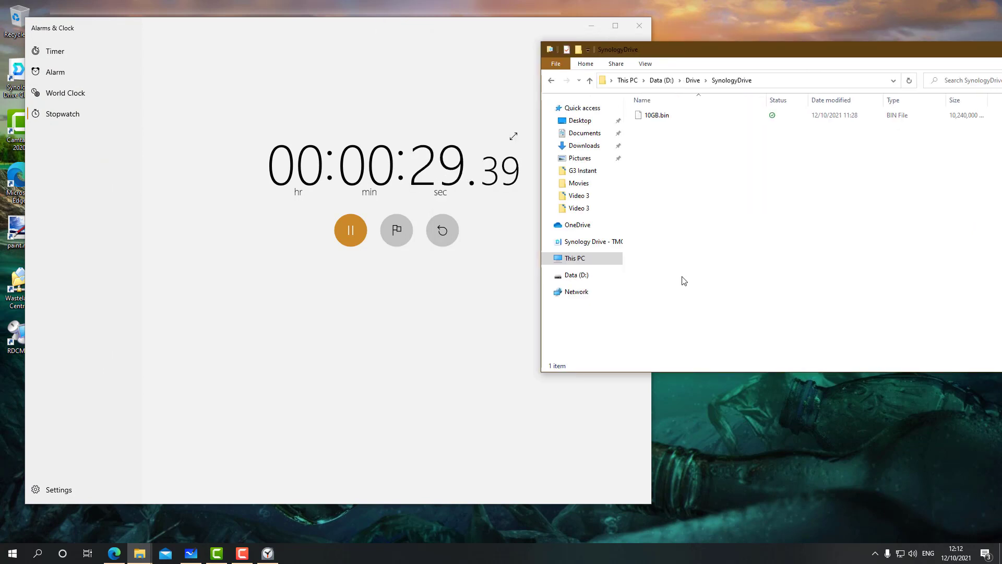
key("alt+Tab")
key("space")
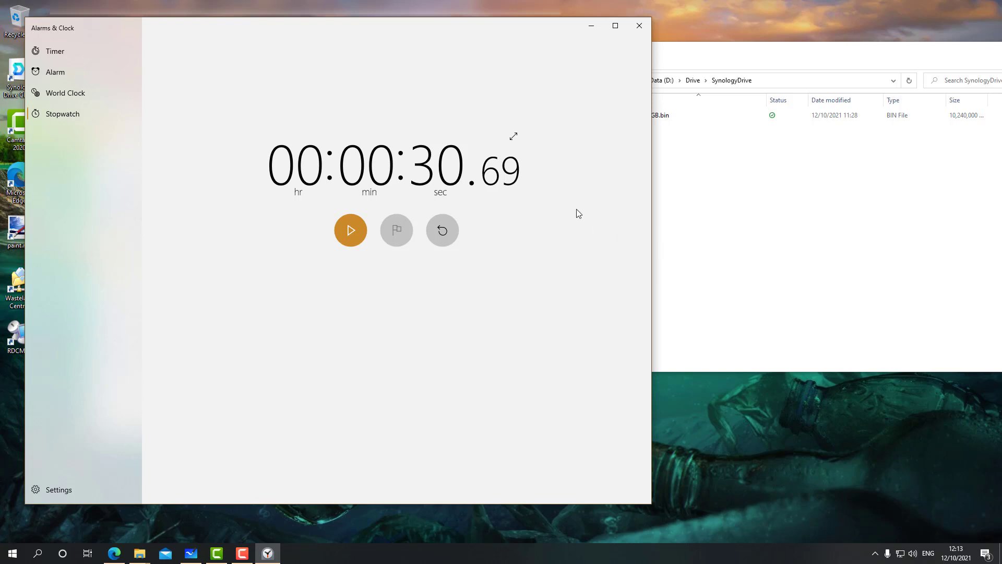
Return to the DSM browser window and open Active Backup for Business's Overview.
left_click(114, 554)
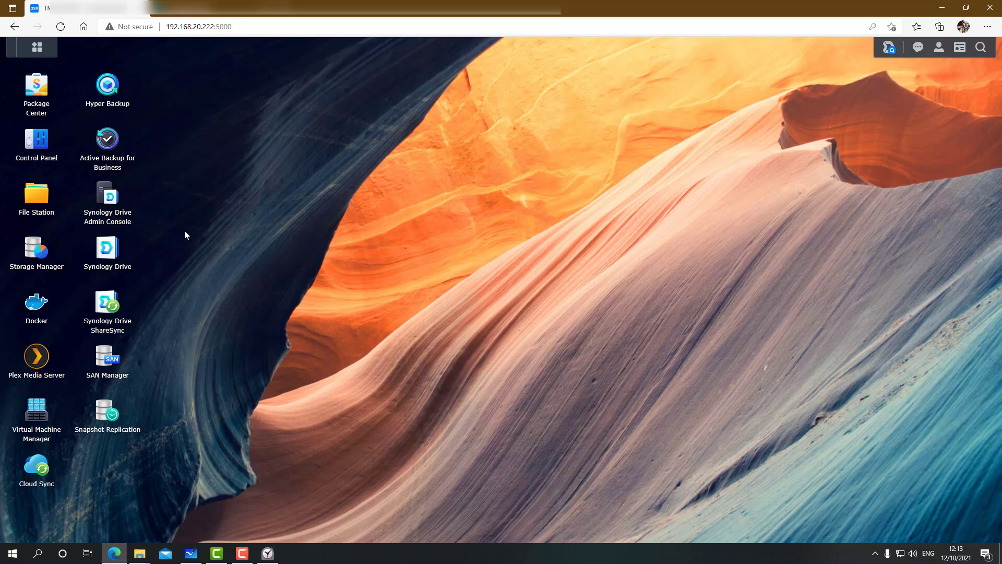
left_click(108, 149)
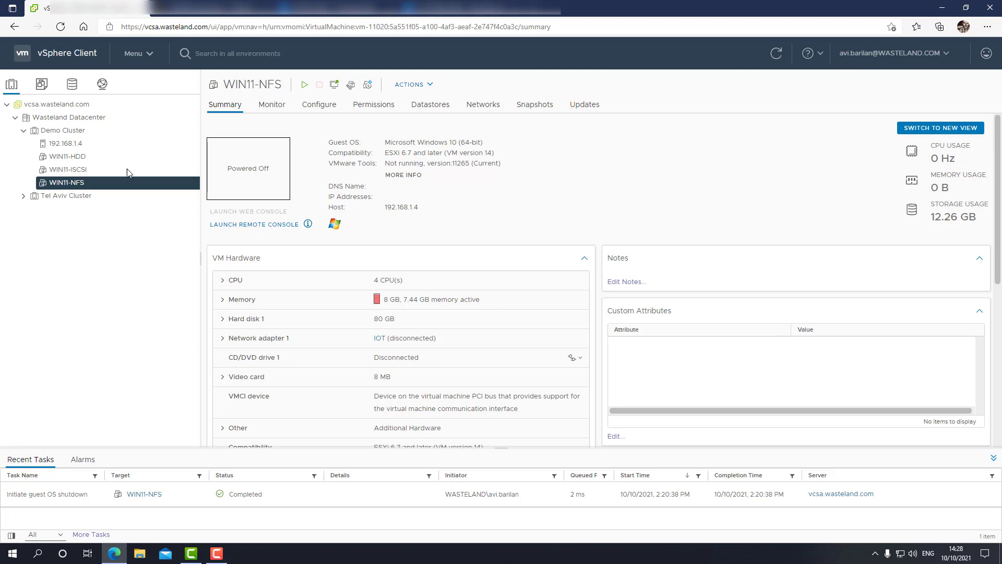
Show the ESXi datastore list and alternate between DS1621-iSCSI and DS1621-NFS details.
left_click(212, 9)
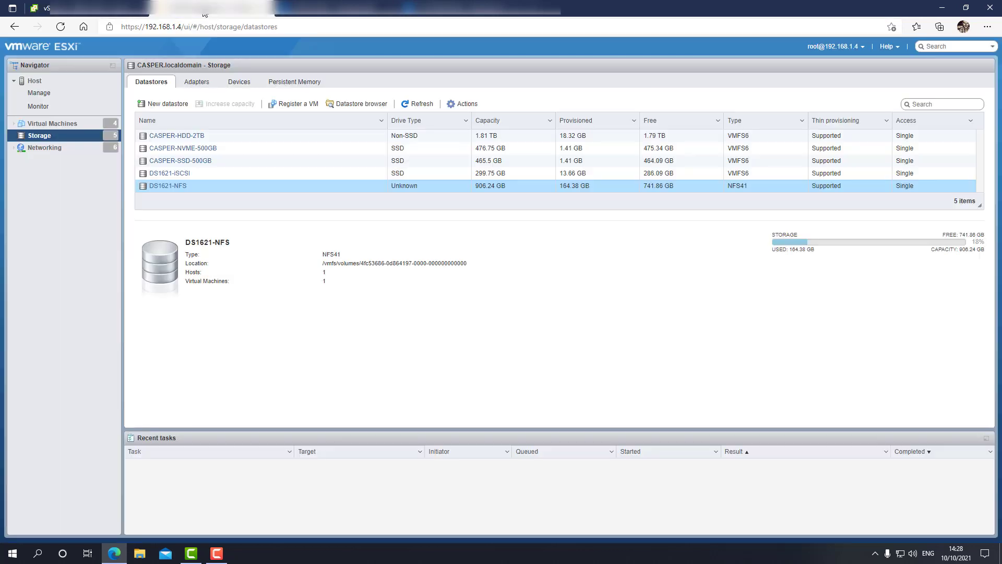
left_click(222, 175)
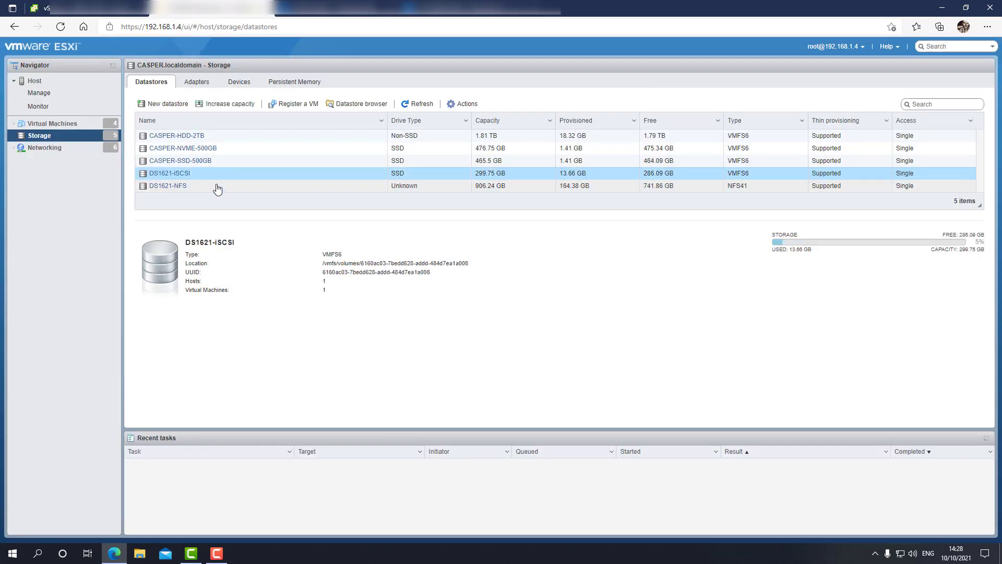
left_click(218, 188)
left_click(215, 178)
left_click(217, 188)
left_click(226, 177)
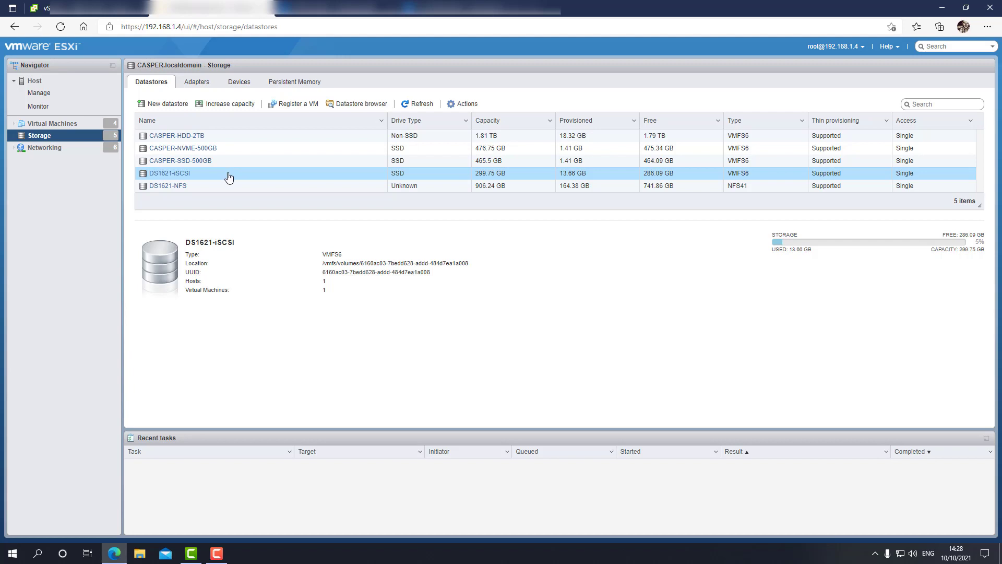
Inspect the 10000 Mbps vmnic1 adapter under Networking, then go back to the DSM tab.
left_click(73, 156)
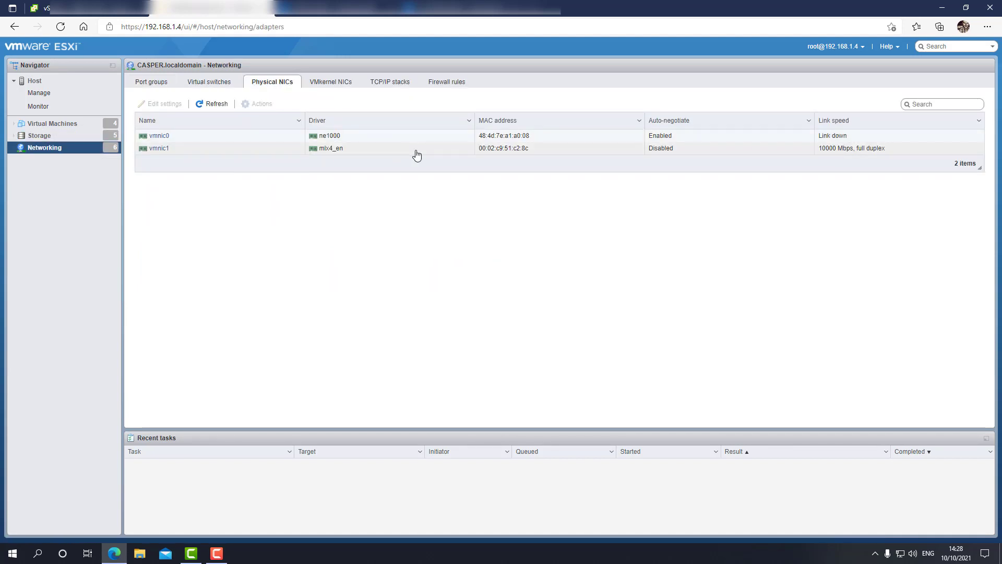
left_click(385, 151)
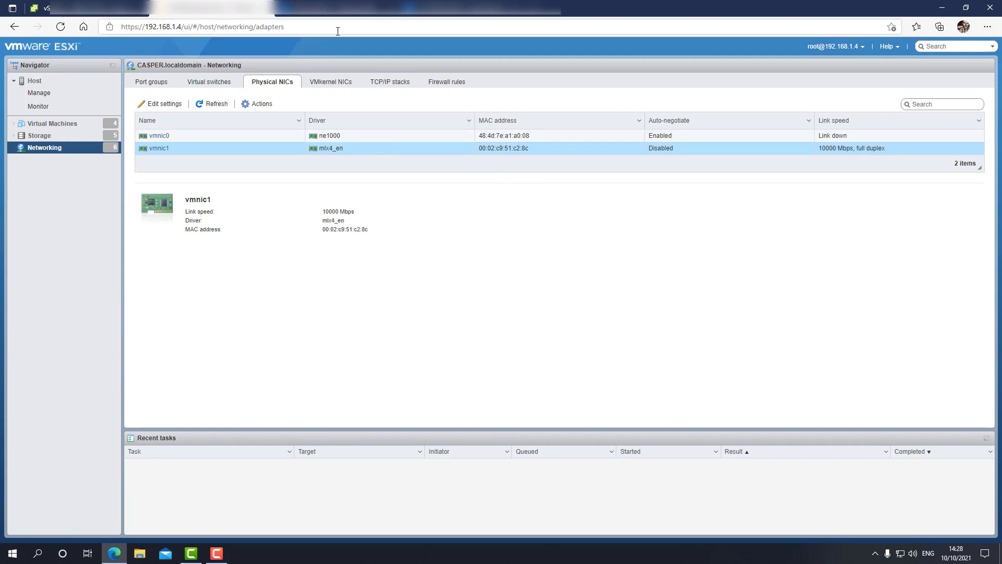
left_click(332, 11)
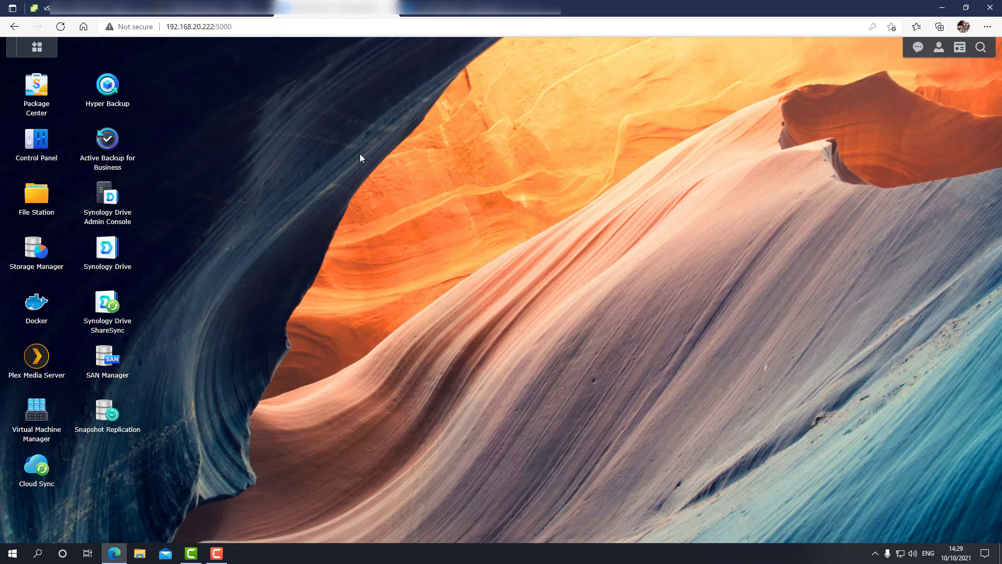
Browse the WIN11-NFS and WIN10-NFS-10G folders in File Station's VMware share, then launch Hyper Backup.
left_click(37, 195)
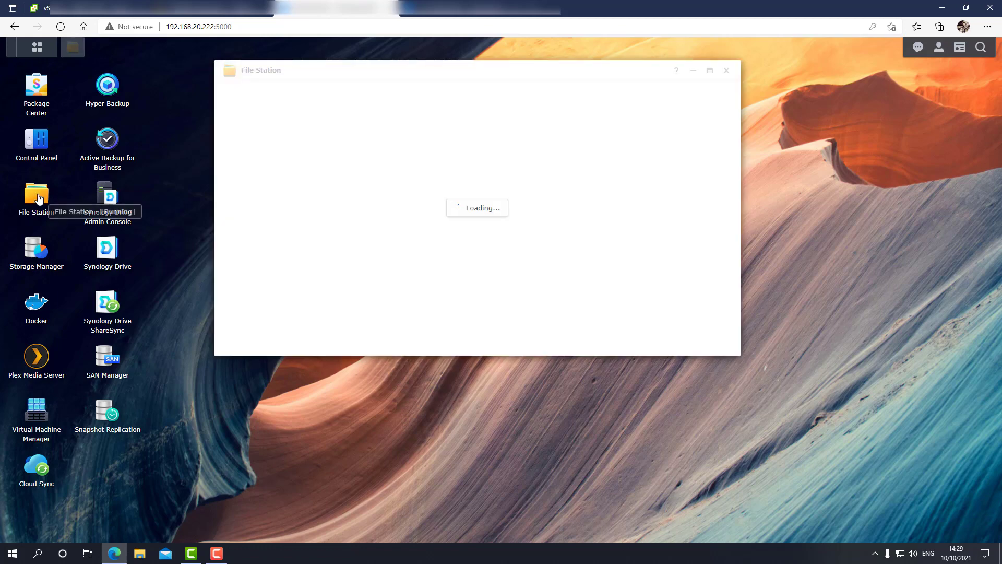
left_click(300, 224)
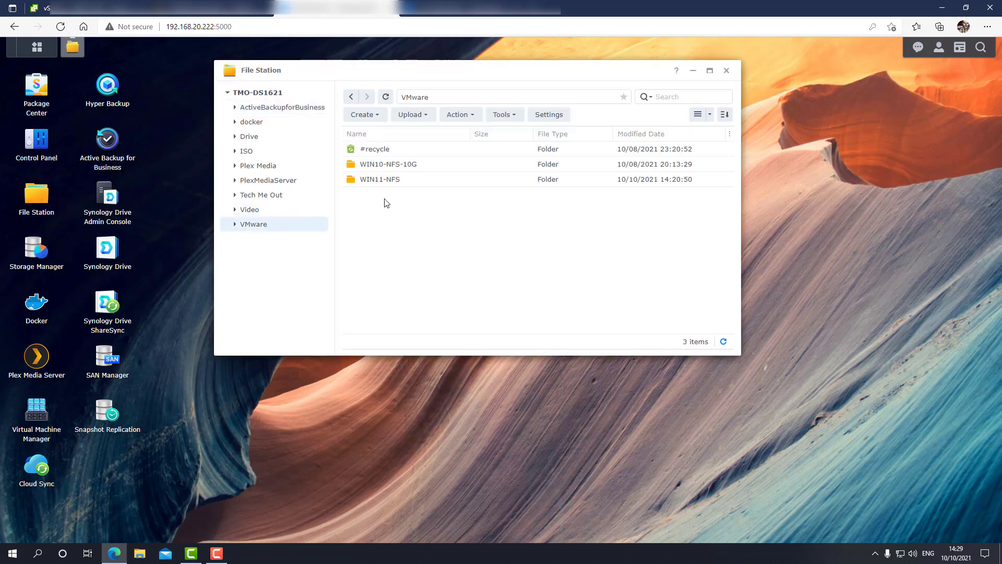
double_click(417, 181)
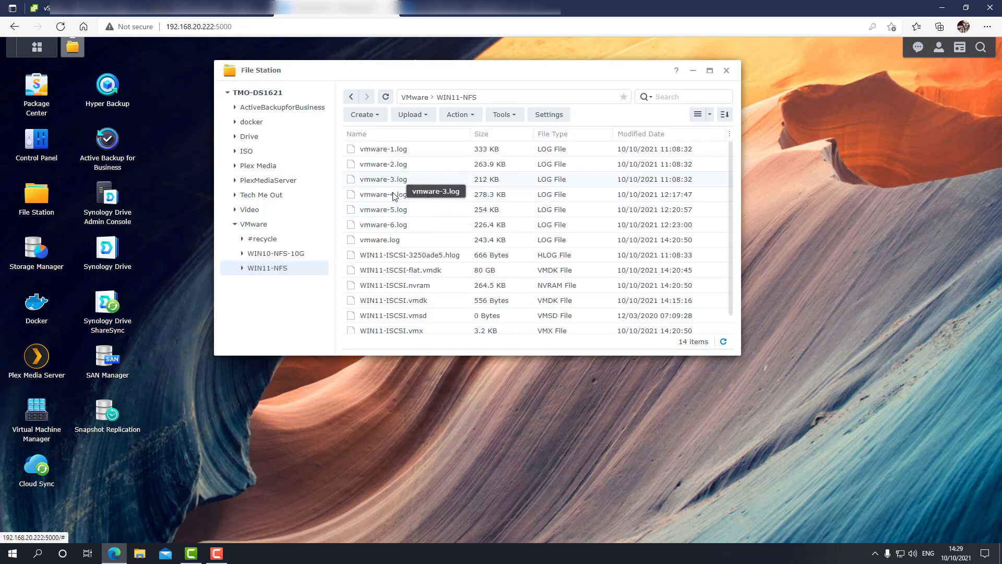
left_click(303, 251)
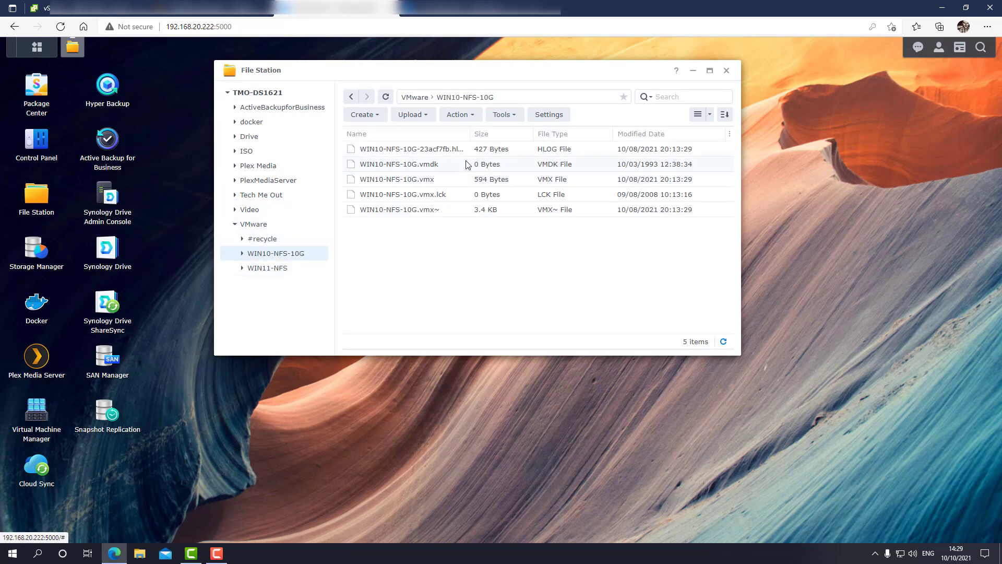
left_click(271, 229)
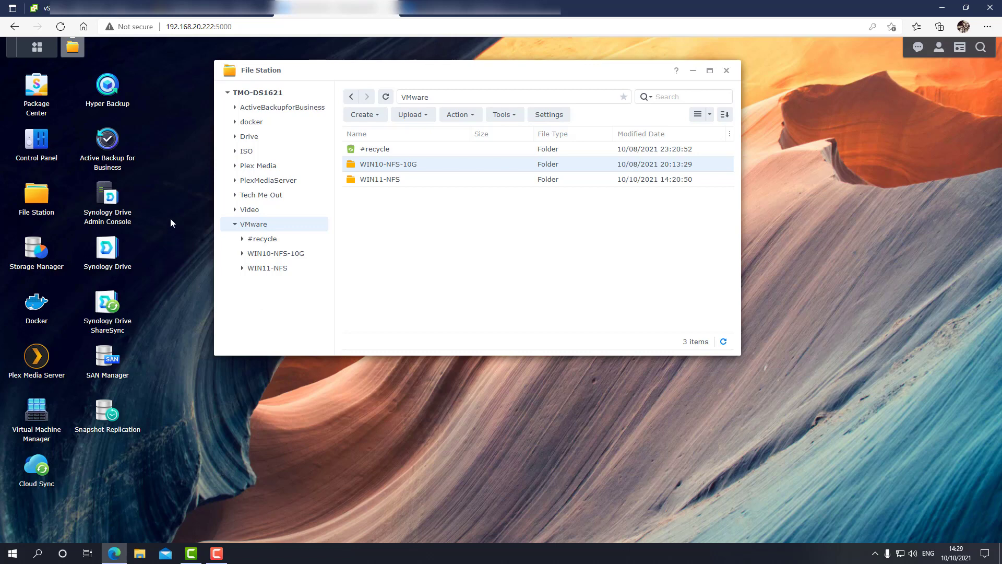
left_click(109, 89)
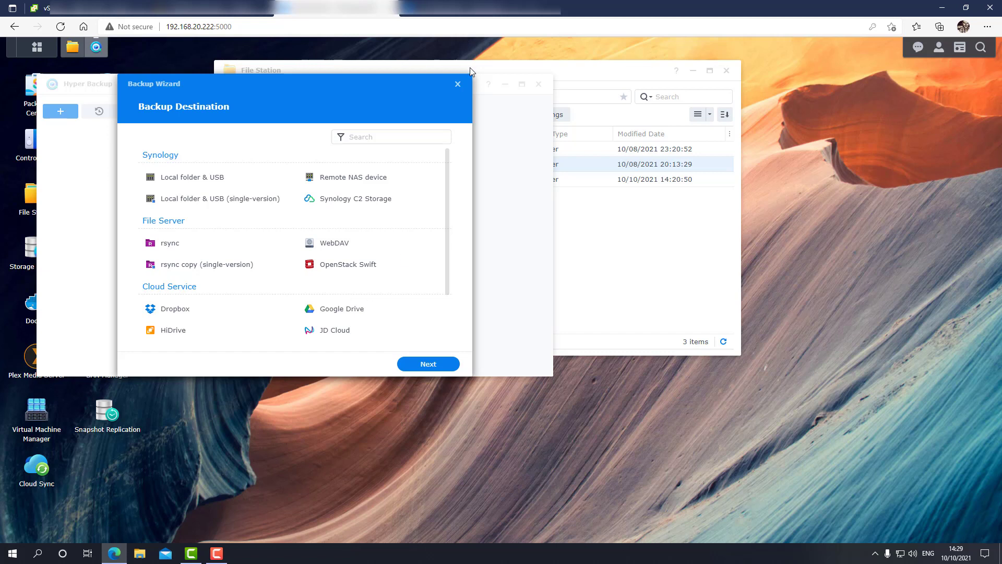
Close the Backup Wizard and the Hyper Backup window, leaving File Station's VMware folder.
left_click(458, 84)
left_click(538, 84)
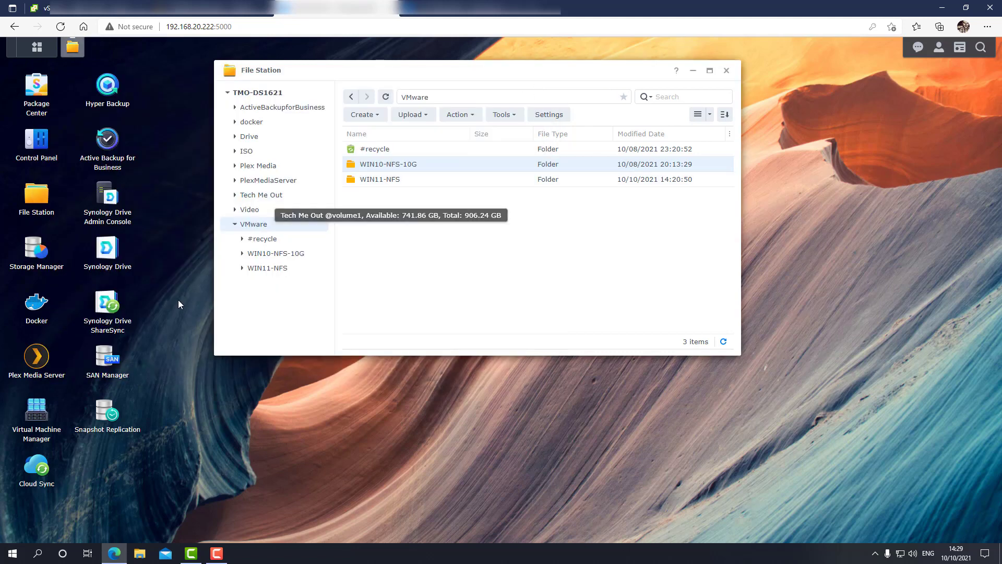
Open Snapshot Replication's Snapshots list and select the VMware (12.3 GB) shared folder.
left_click(106, 414)
left_click(234, 281)
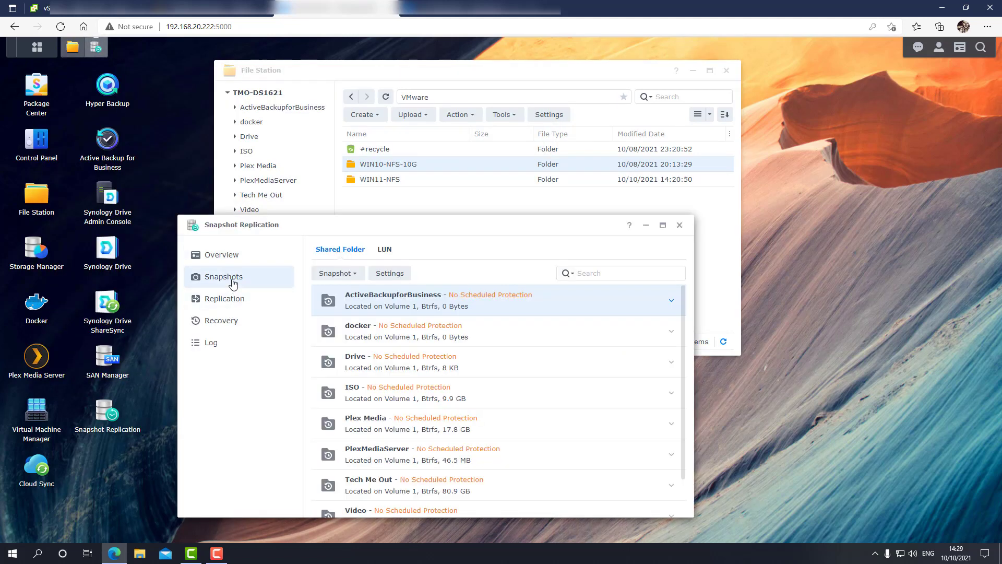
scroll(619, 394, "down", 2)
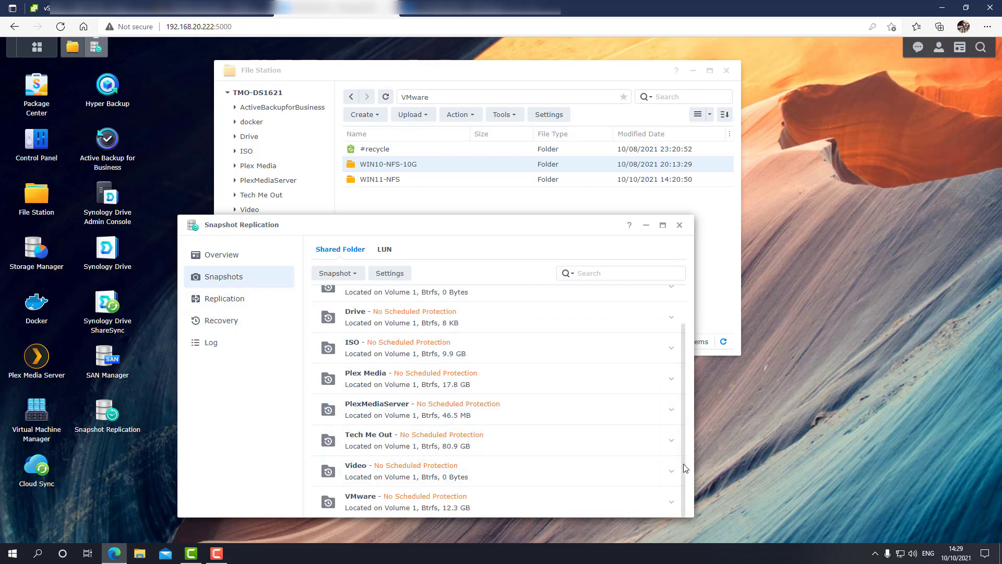
left_click(509, 509)
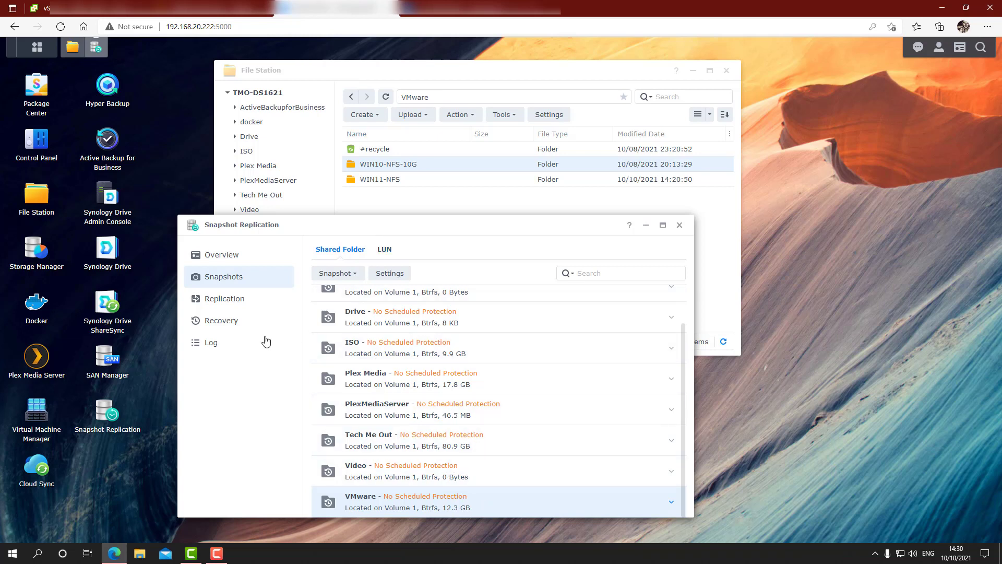
Show Snapshot Replication's Replication page, with no shared folder replication tasks listed.
left_click(234, 302)
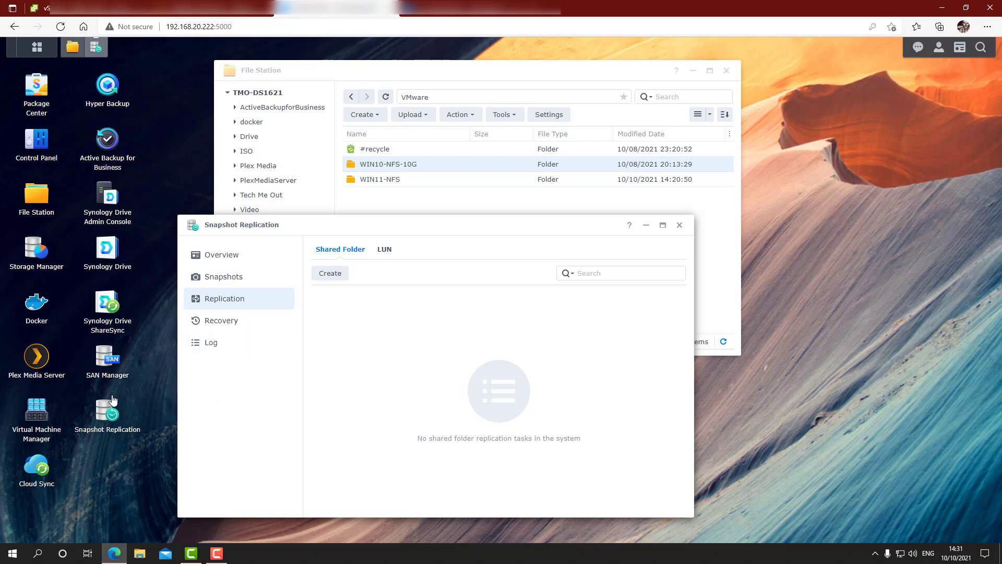
In SAN Manager, view the LUN snapshot options and enable the snapshot schedule.
left_click(107, 357)
left_click(256, 106)
left_click(256, 172)
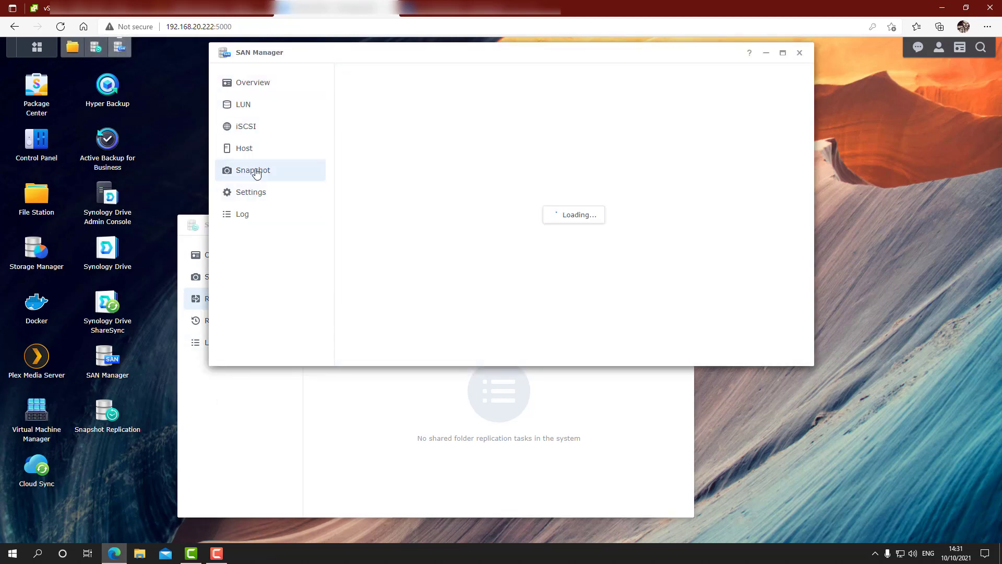
left_click(422, 79)
left_click(401, 118)
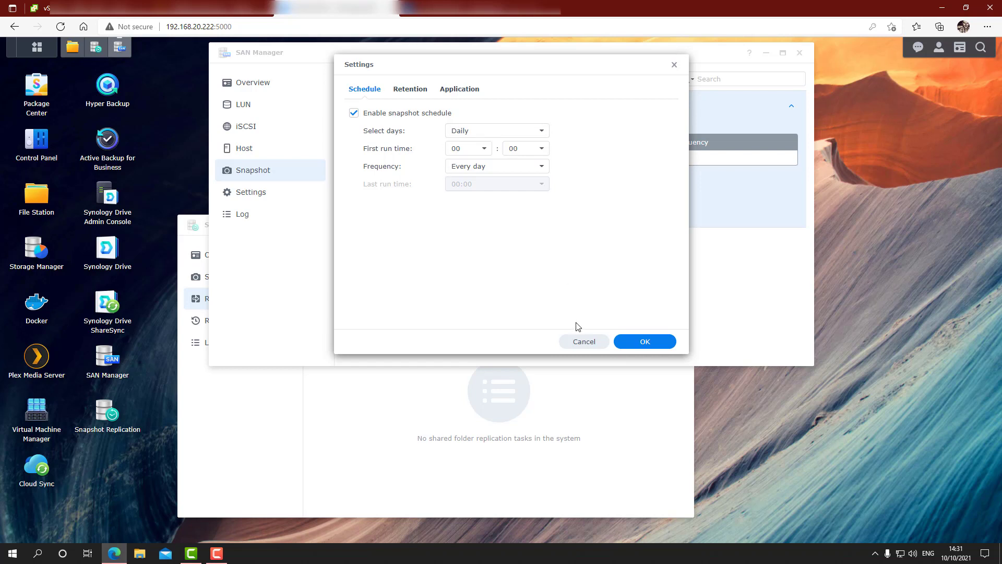
Discard the schedule changes and close SAN Manager and Snapshot Replication.
left_click(582, 343)
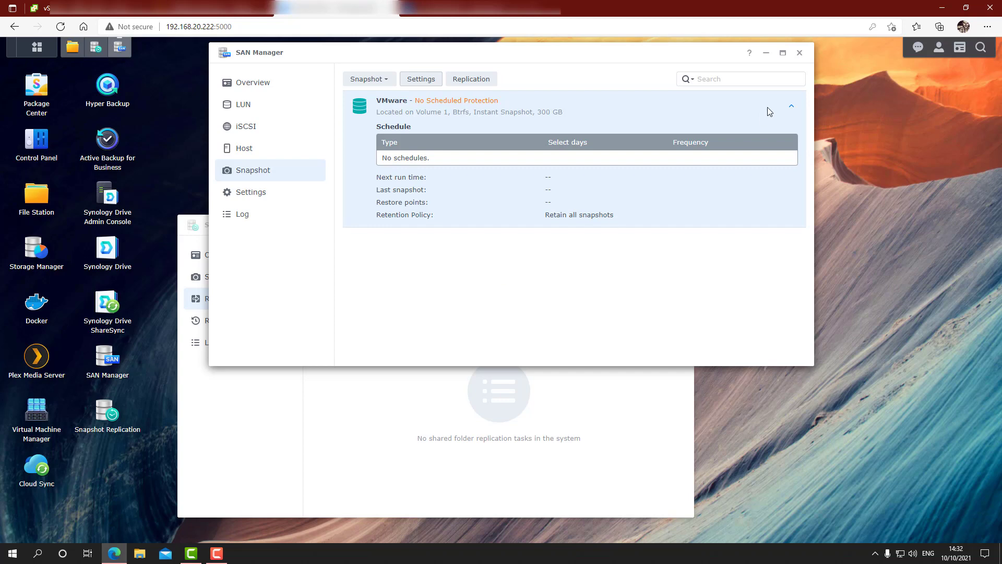
left_click(799, 52)
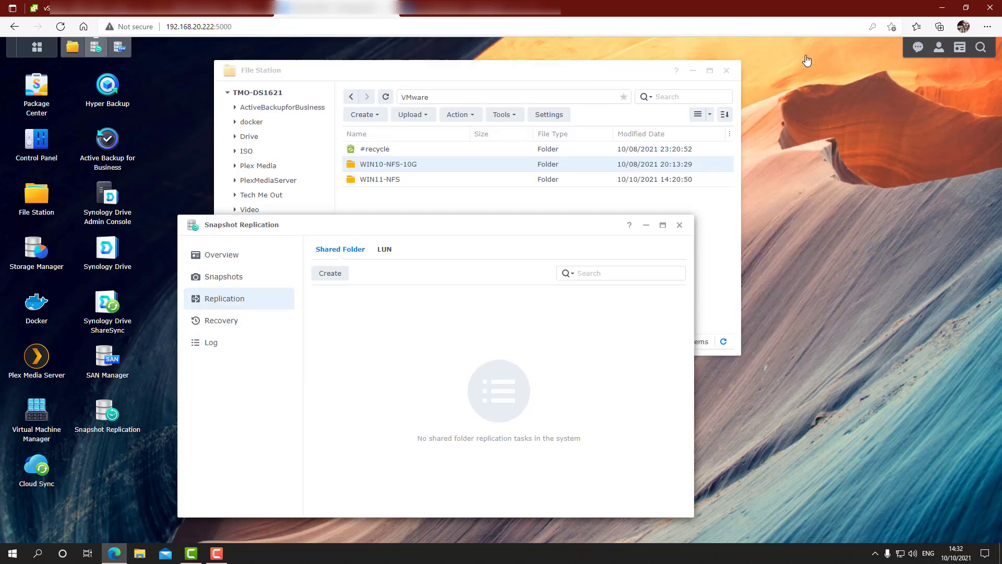
left_click(679, 225)
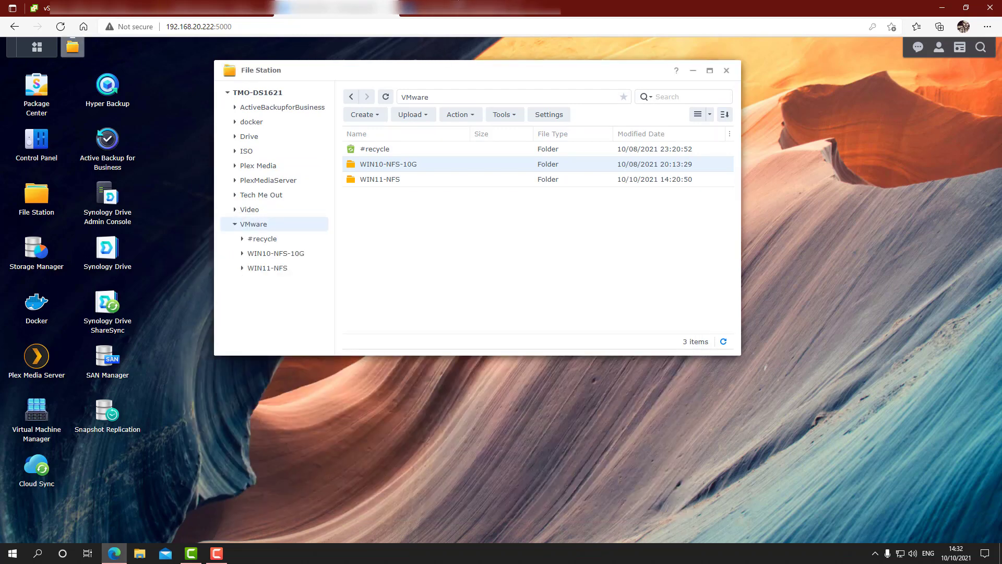
On the second DiskStation, open Active Backup for Business to list the backed-up WIN11 VMs.
left_click(459, 8)
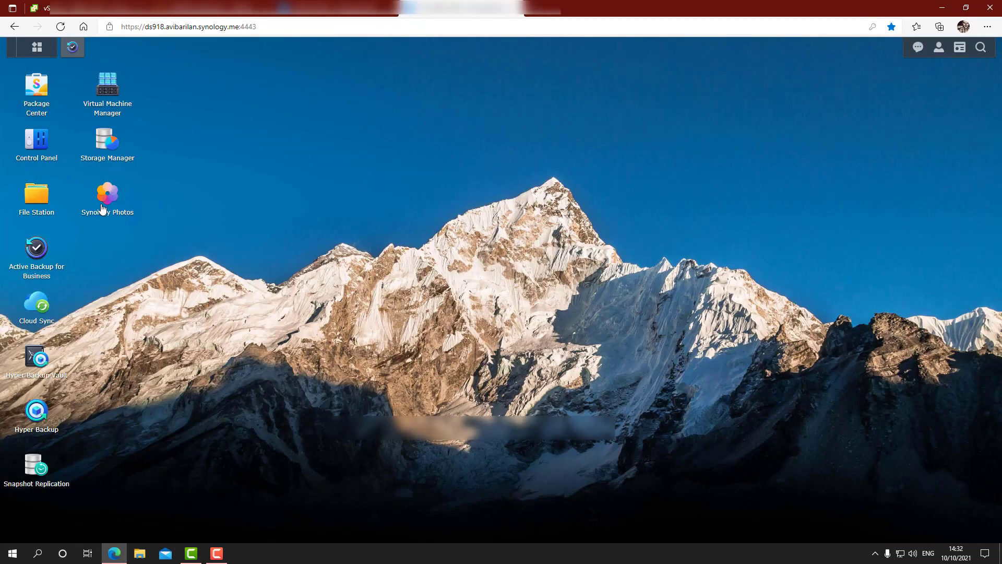
left_click(39, 256)
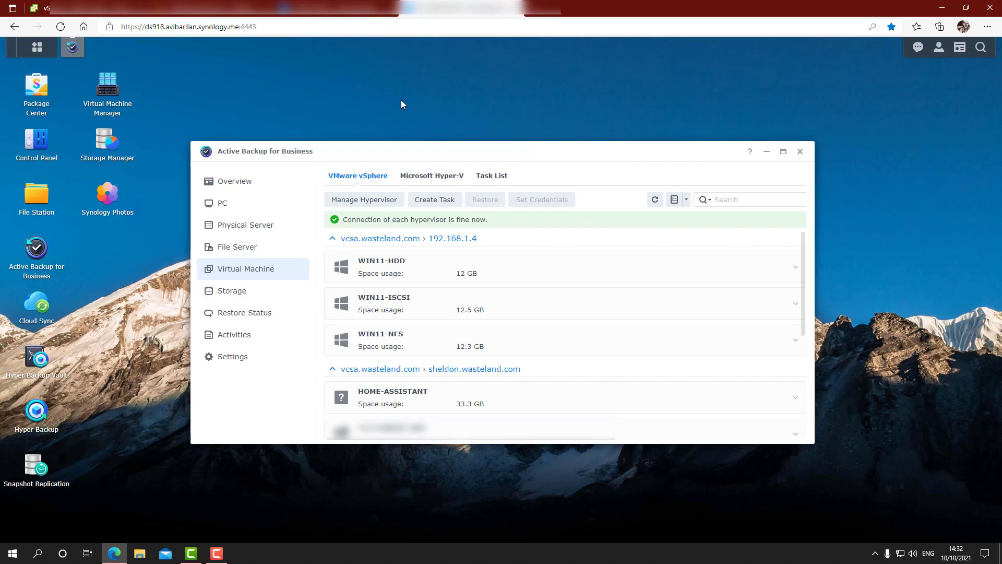
In vSphere's VMs and Templates view, launch a remote console for WIN11-HDD.
left_click(62, 8)
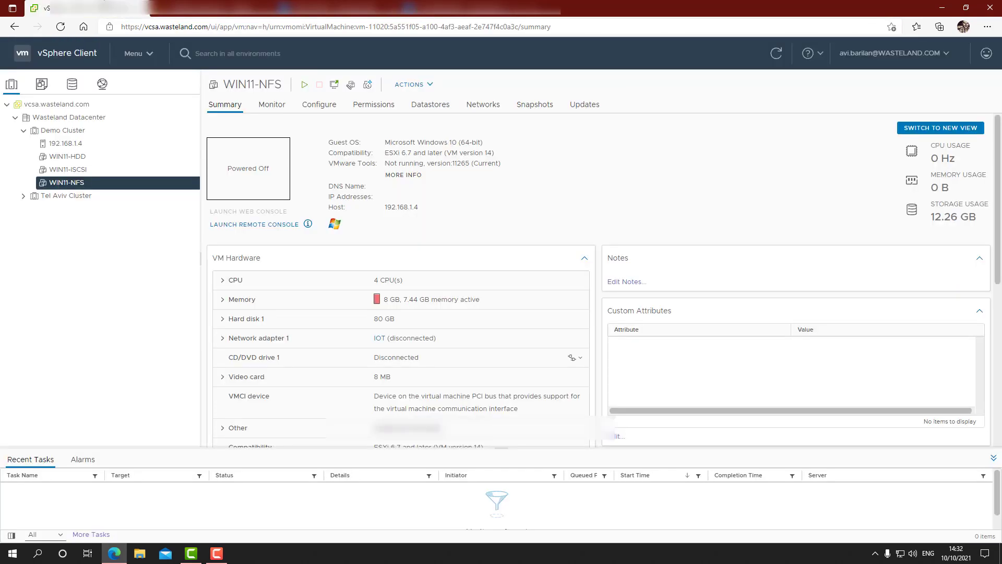
left_click(80, 158)
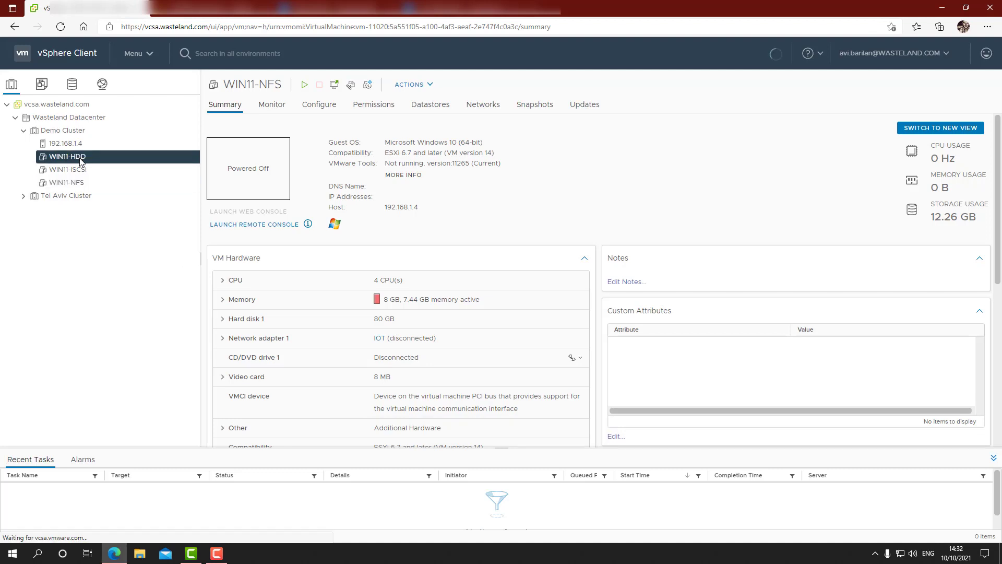
left_click(43, 84)
left_click(71, 208)
left_click(73, 196)
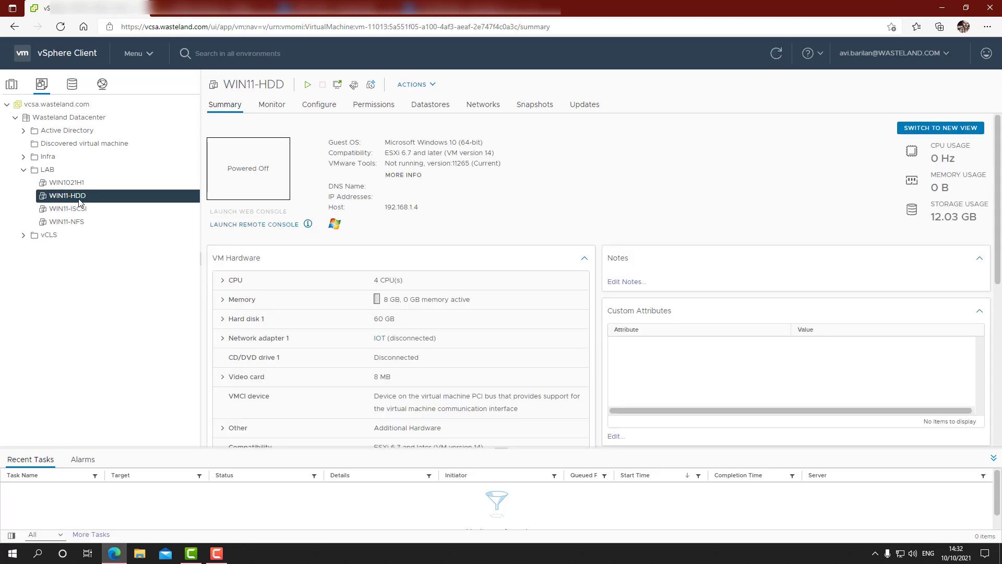
left_click(229, 225)
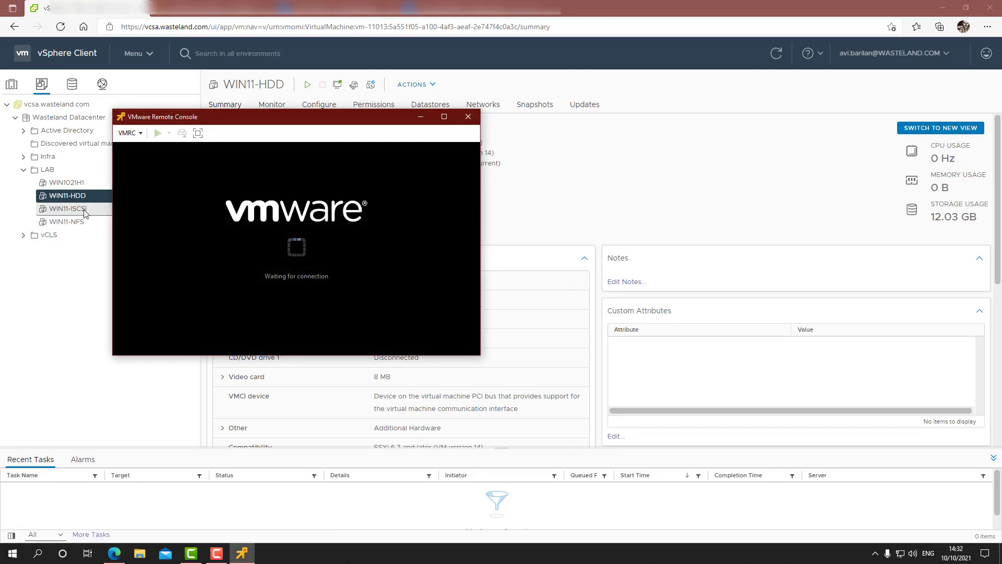
Launch a remote console for WIN11-ISCSI and place it beside the WIN11-HDD console.
left_click(78, 210)
left_click(78, 210)
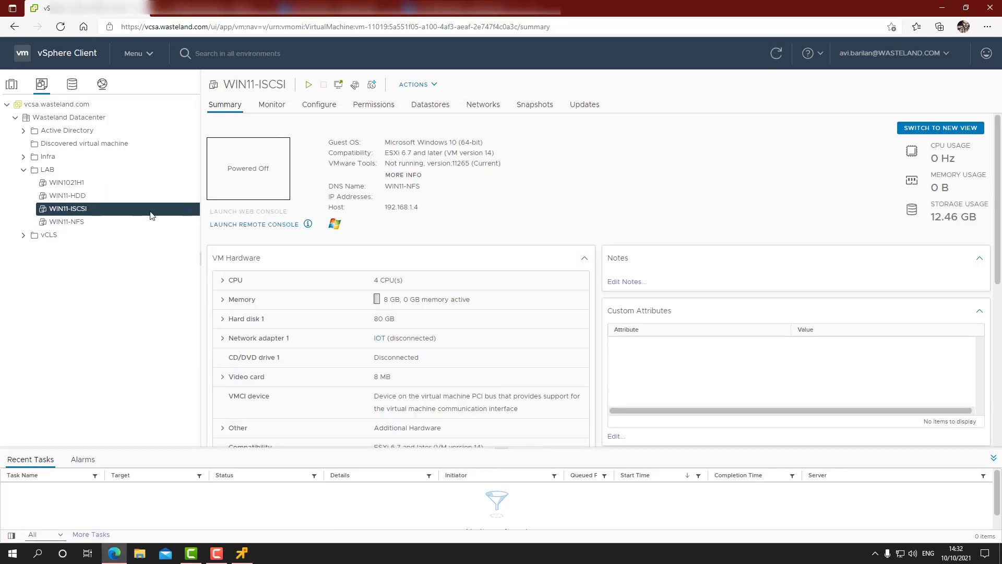
left_click(229, 225)
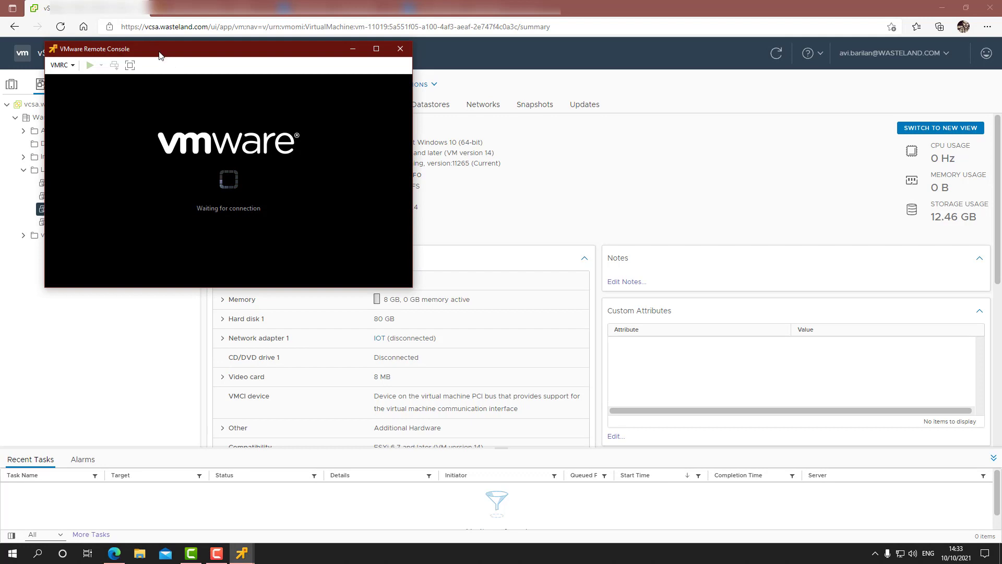
left_click_drag(159, 55, 747, 53)
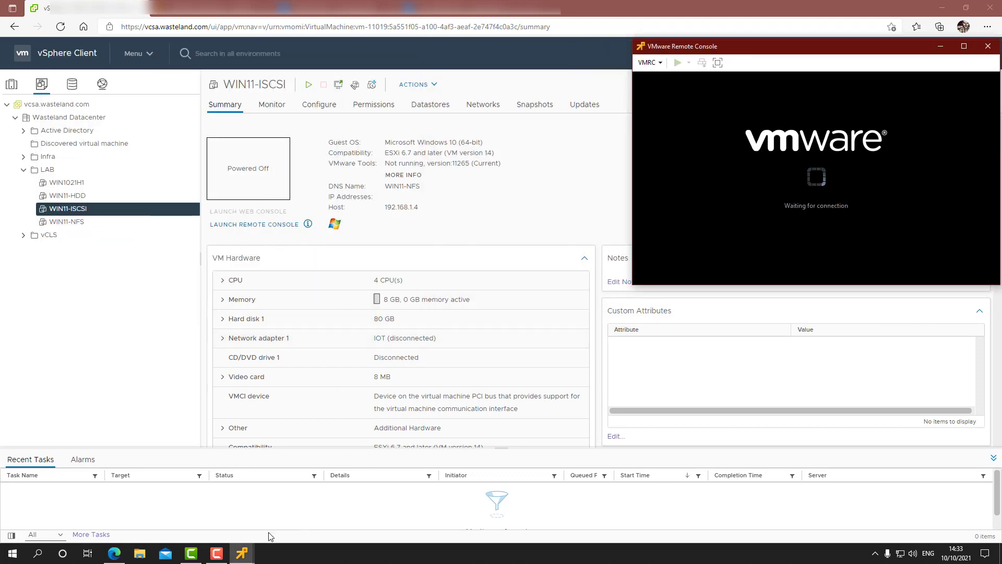
left_click(243, 552)
left_click(201, 500)
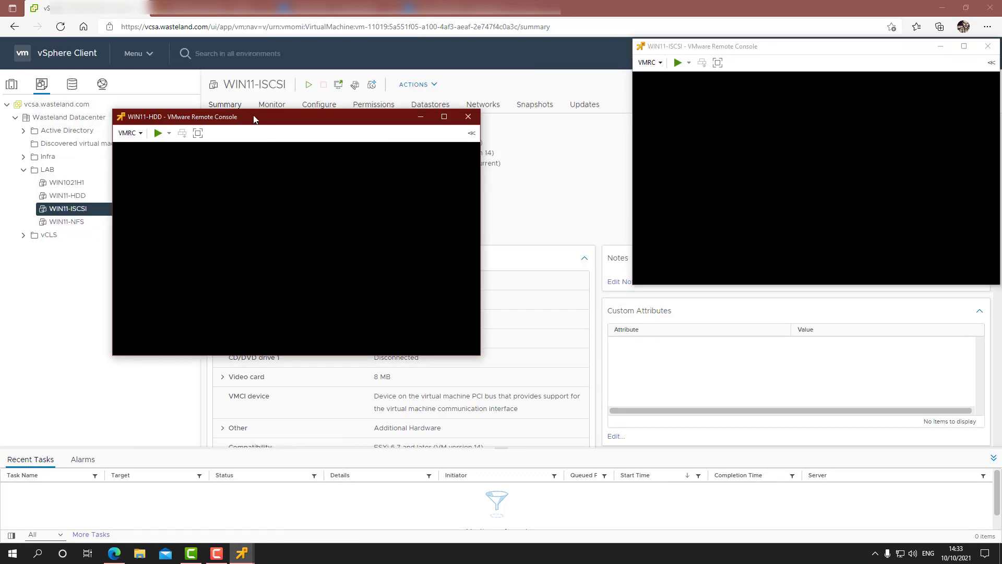
Arrange the two consoles side by side and power on WIN11-ISCSI and WIN11-HDD.
left_click_drag(254, 119, 160, 43)
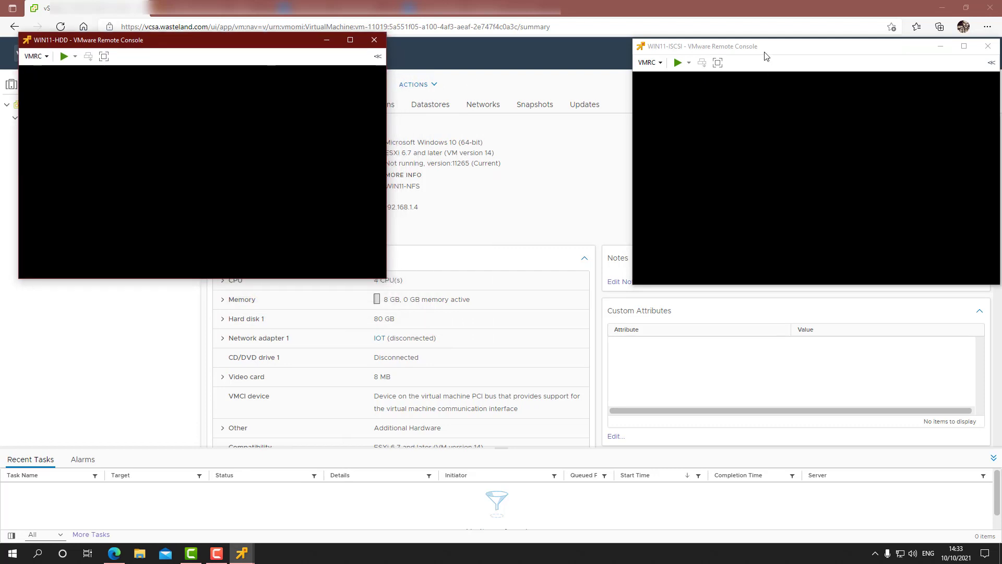
left_click_drag(765, 56, 690, 52)
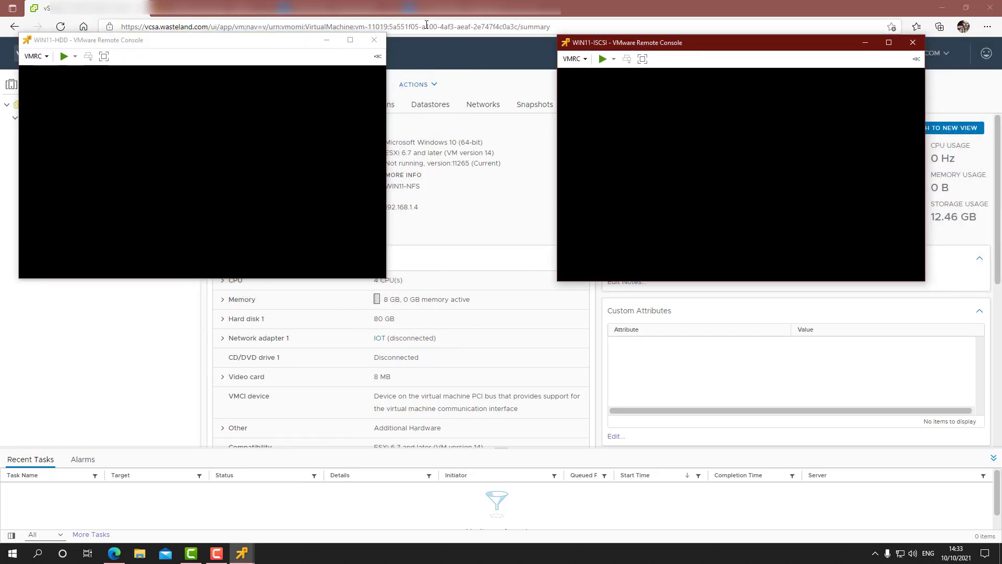
left_click(602, 58)
left_click(64, 55)
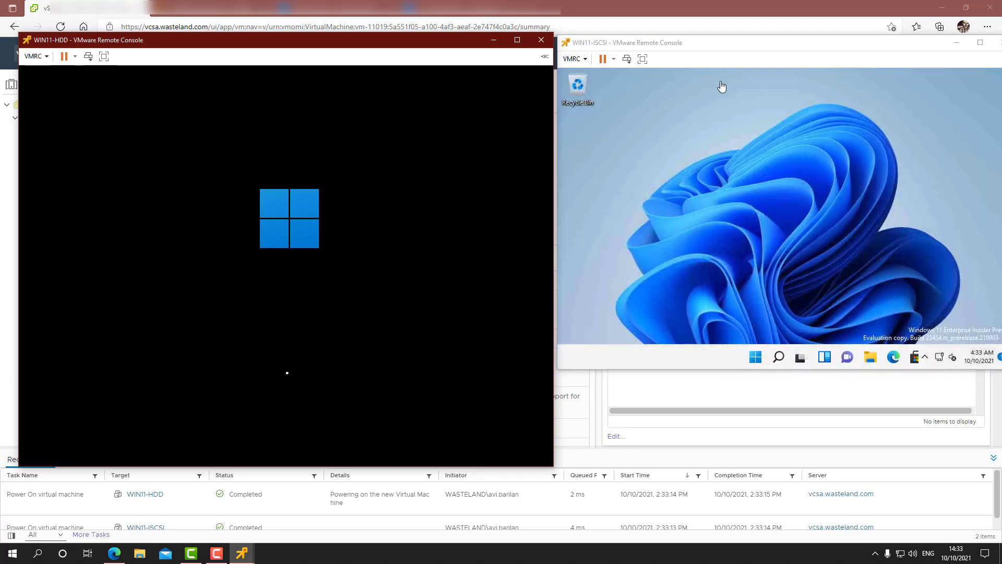
In the WIN11-ISCSI VM, open File Explorer to This PC showing its drives.
left_click(720, 79)
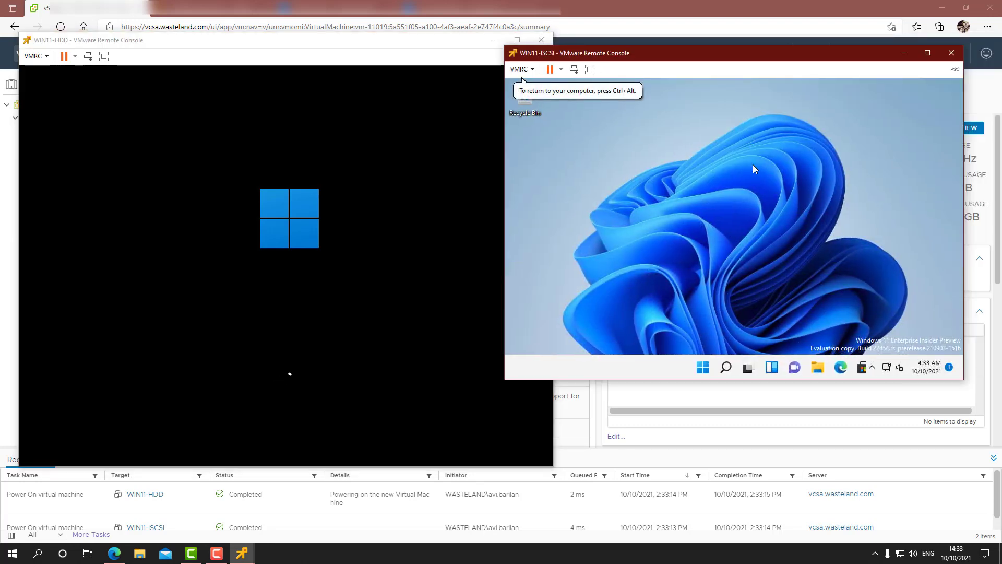
left_click(818, 368)
left_click(571, 306)
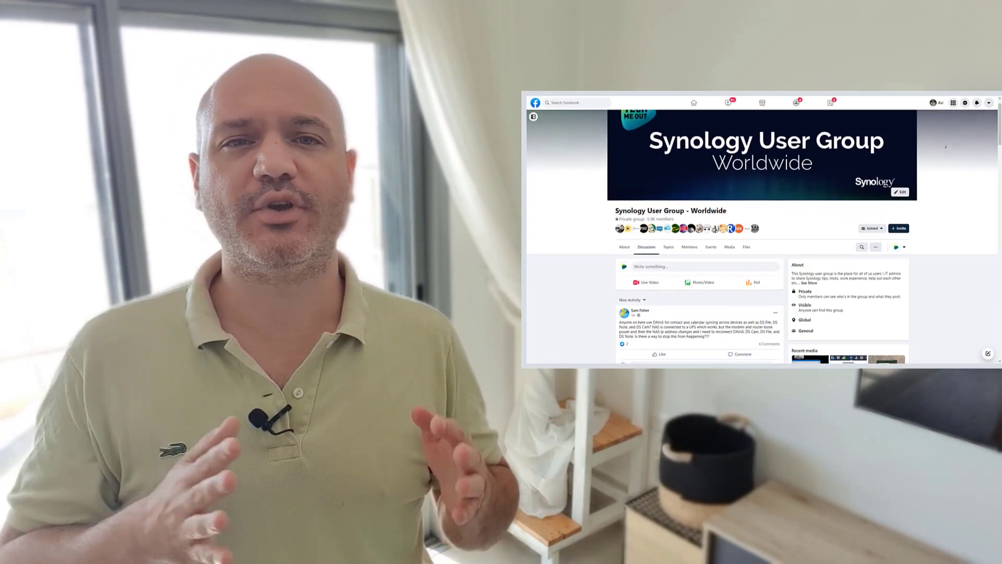
scroll(945, 147, "down", 2)
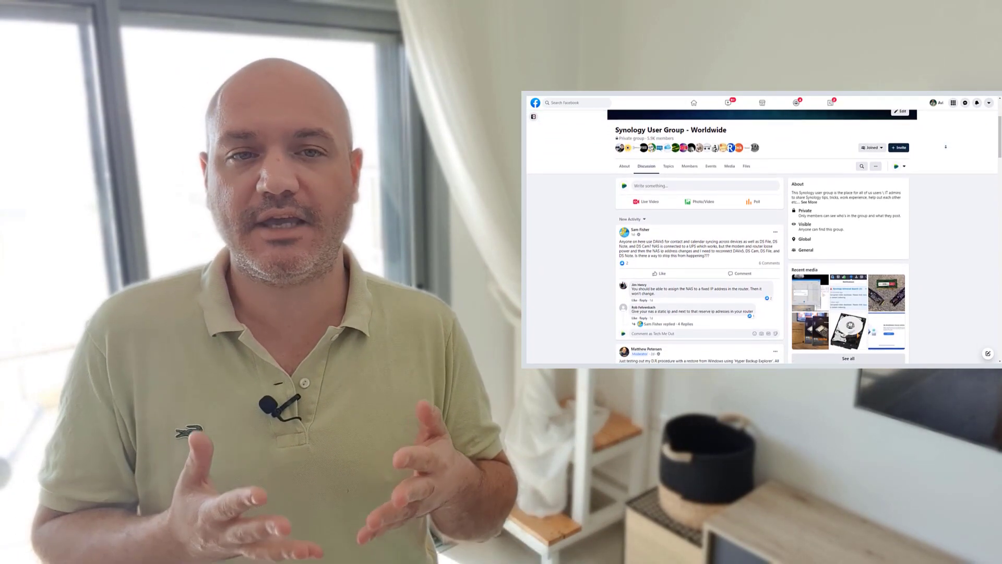